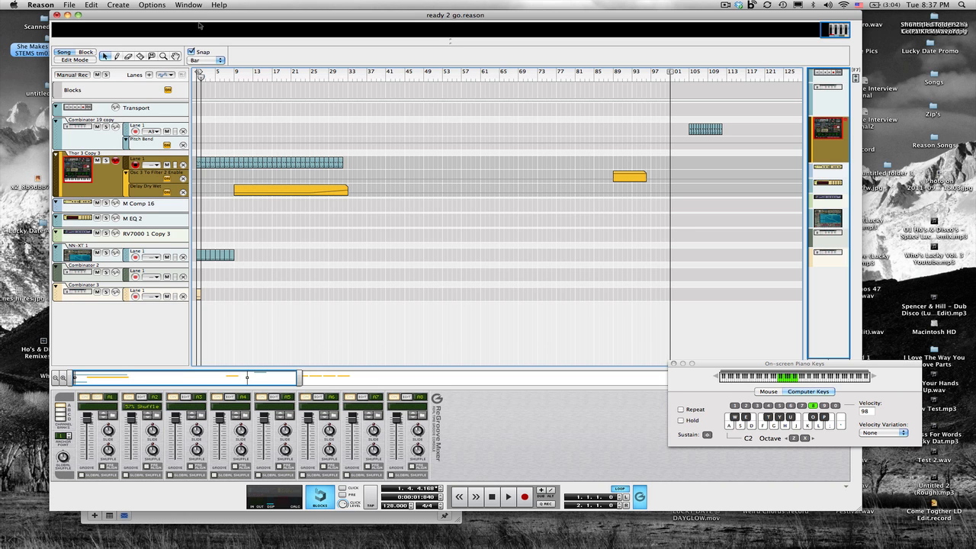
# - Create a new empty song document
pyautogui.moveTo(199, 15)
pyautogui.mouseDown()
pyautogui.moveTo(242, 106)
pyautogui.moveTo(189, 2)
pyautogui.mouseUp()
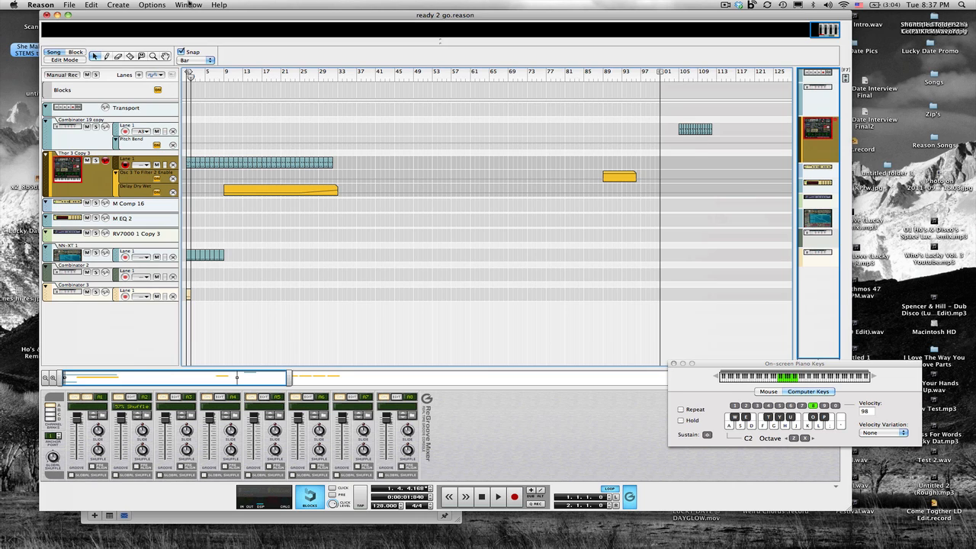
pyautogui.click(70, 5)
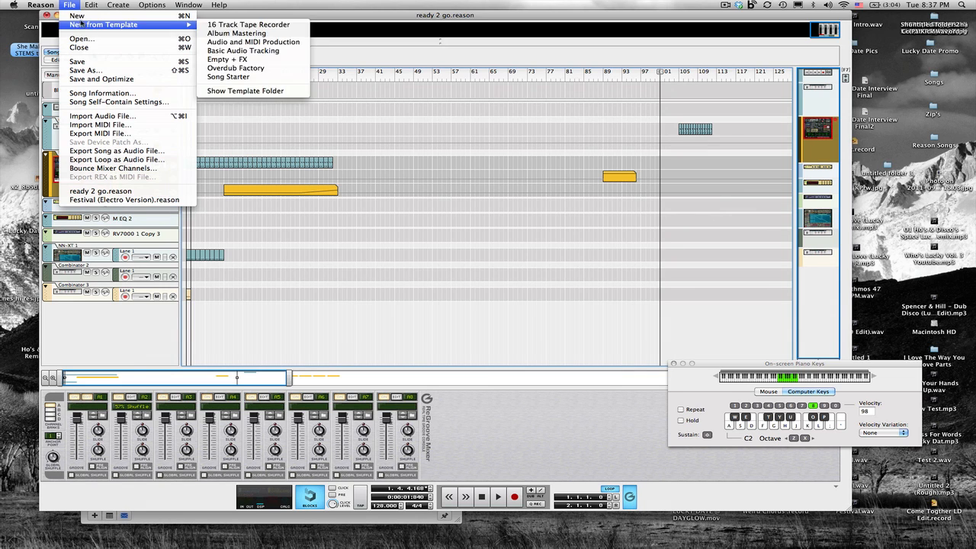
pyautogui.click(83, 15)
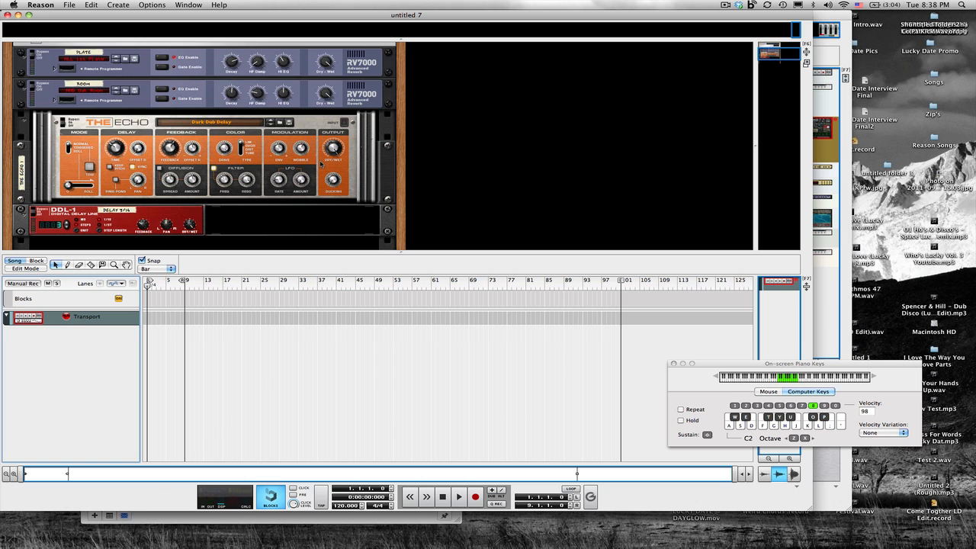
# - Enlarge the rack area and add a Combinator device to the rack
pyautogui.moveTo(314, 252); pyautogui.dragTo(317, 375)
pyautogui.rightClick(195, 292)
pyautogui.moveTo(246, 357)
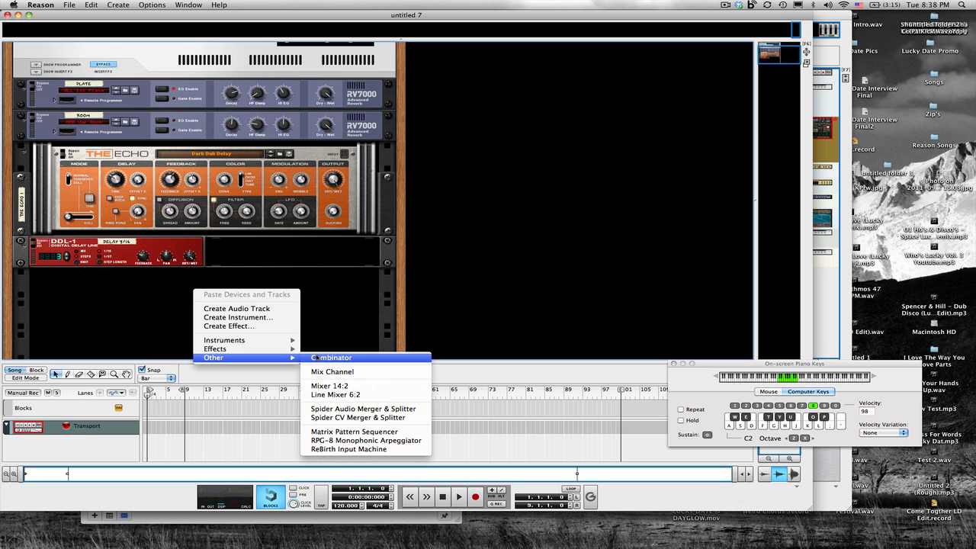
pyautogui.click(314, 356)
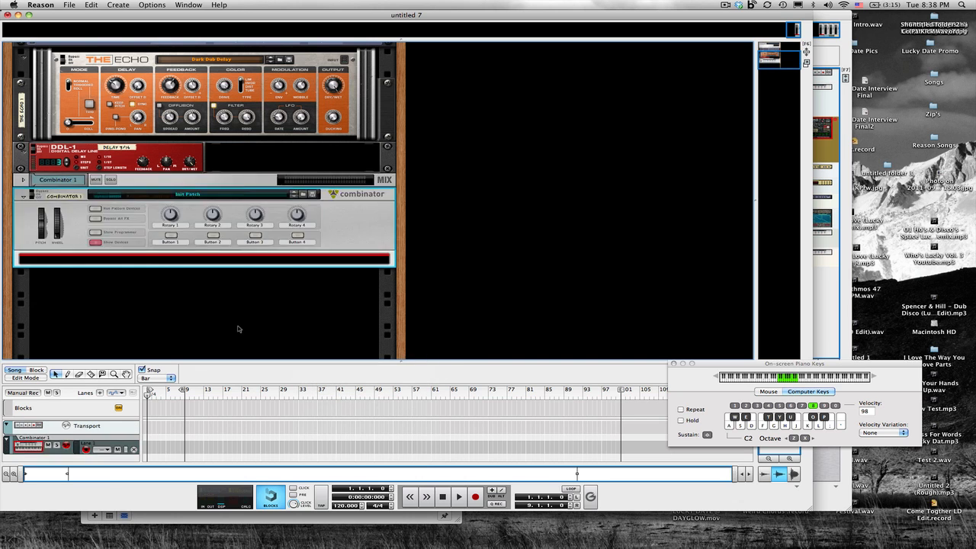
# - Add a Thor Polysonic Synthesizer inside the Combinator
pyautogui.rightClick(336, 244)
pyautogui.rightClick(307, 258)
pyautogui.moveTo(368, 353)
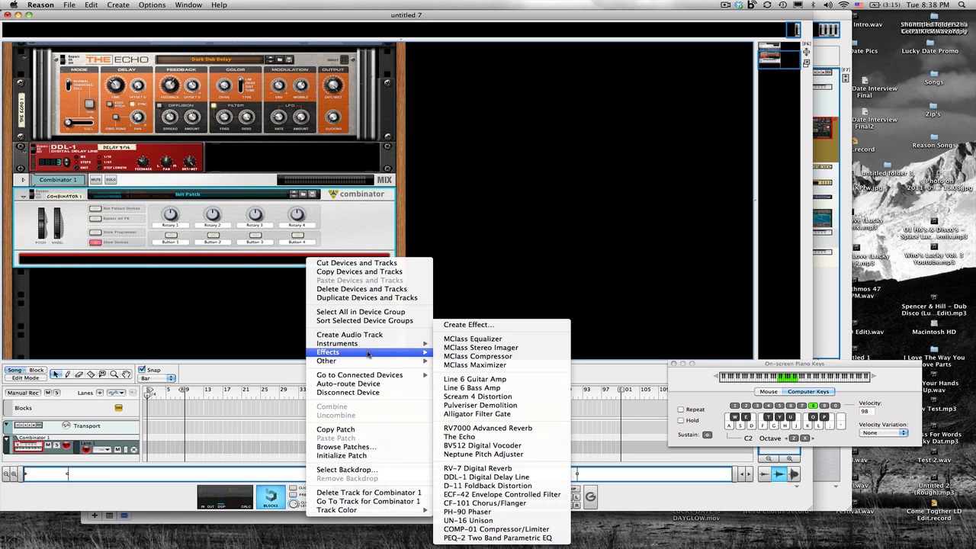
pyautogui.click(476, 376)
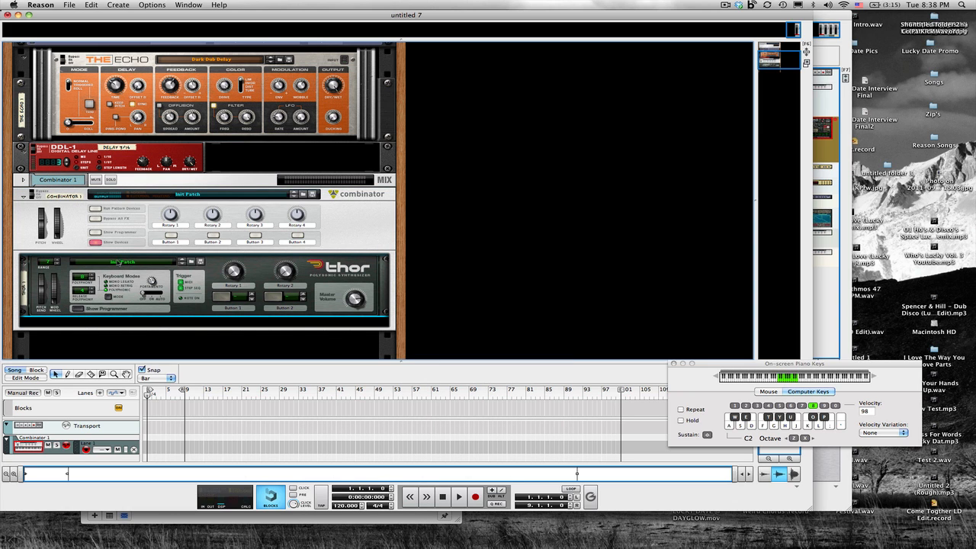
# - Initialize Thor's patch and open its programmer panel
pyautogui.rightClick(172, 300)
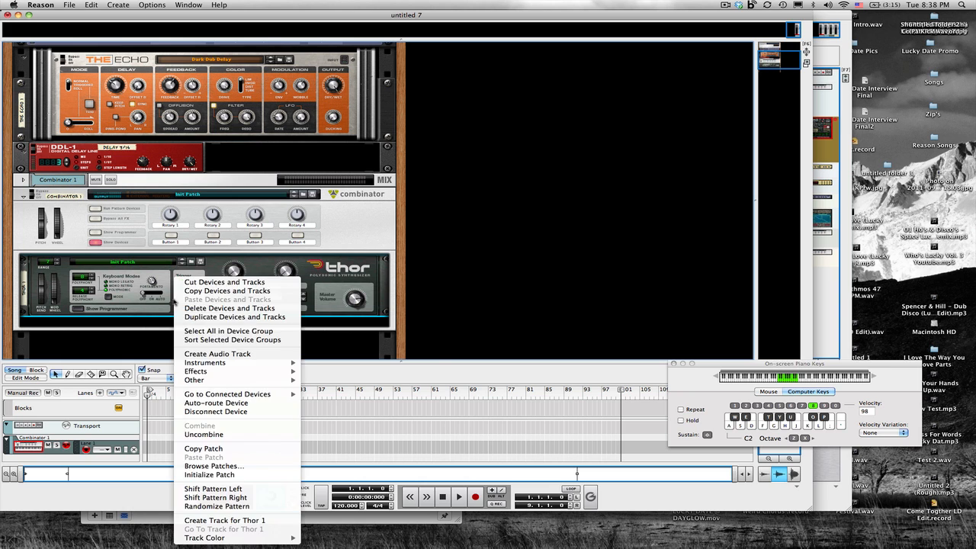
pyautogui.click(210, 475)
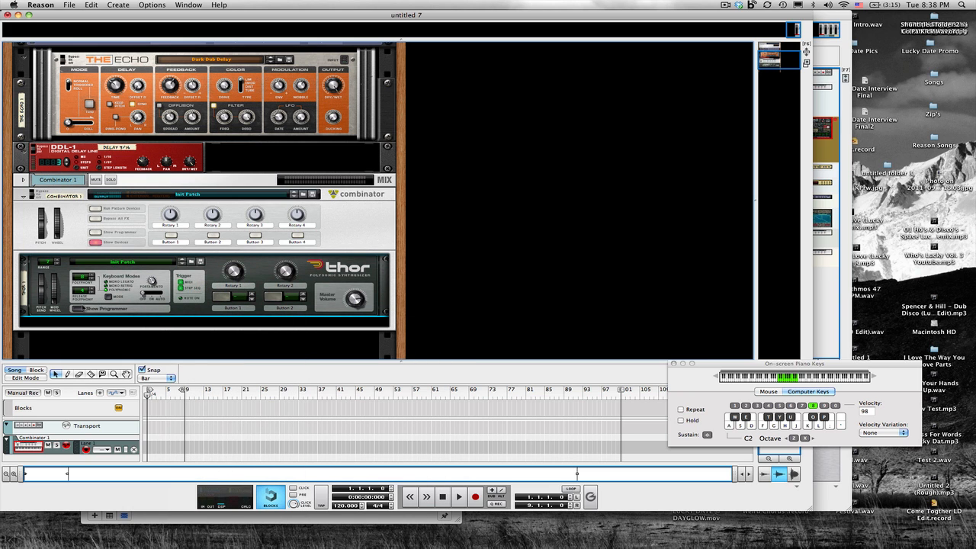
pyautogui.click(77, 310)
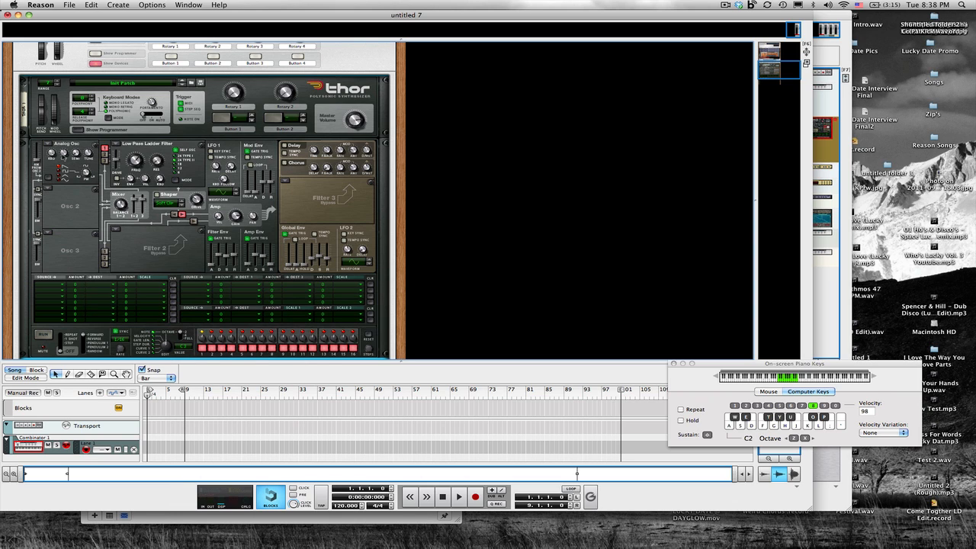
# - Adjust the Low Pass Ladder Filter knobs and switch on Thor's Chorus effect
pyautogui.moveTo(64, 153)
pyautogui.moveTo(140, 165)
pyautogui.moveTo(141, 171); pyautogui.dragTo(140, 175)
pyautogui.moveTo(133, 181)
pyautogui.moveTo(131, 181); pyautogui.dragTo(125, 163)
pyautogui.click(286, 162)
# - Set the filter envelope decay and release sliders to about 4.35 s
pyautogui.moveTo(211, 267); pyautogui.dragTo(211, 266)
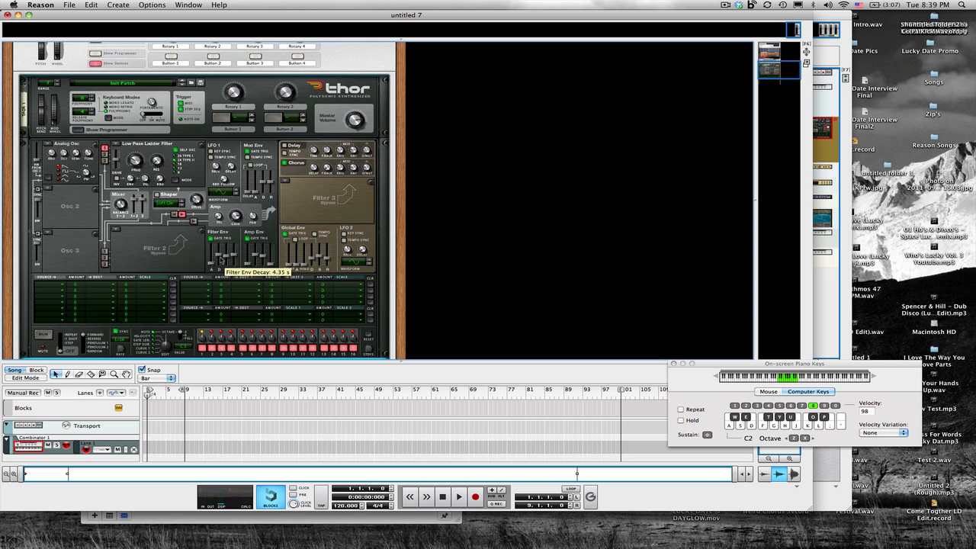
pyautogui.moveTo(221, 258); pyautogui.dragTo(220, 263)
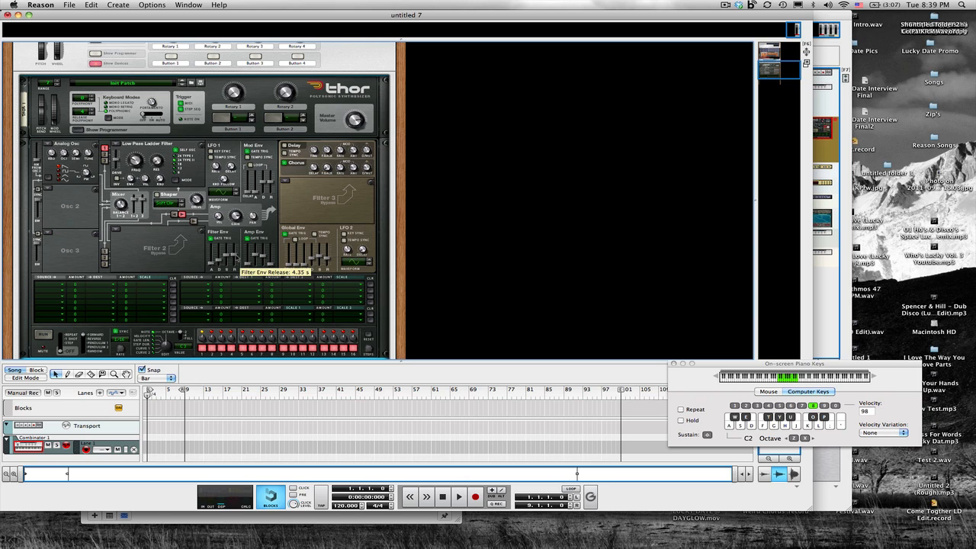
# - Shape the amp envelope: attack about 1.2 ms, sustain about -21.8 dB, release about 13.9 ms
pyautogui.moveTo(236, 260); pyautogui.dragTo(237, 240)
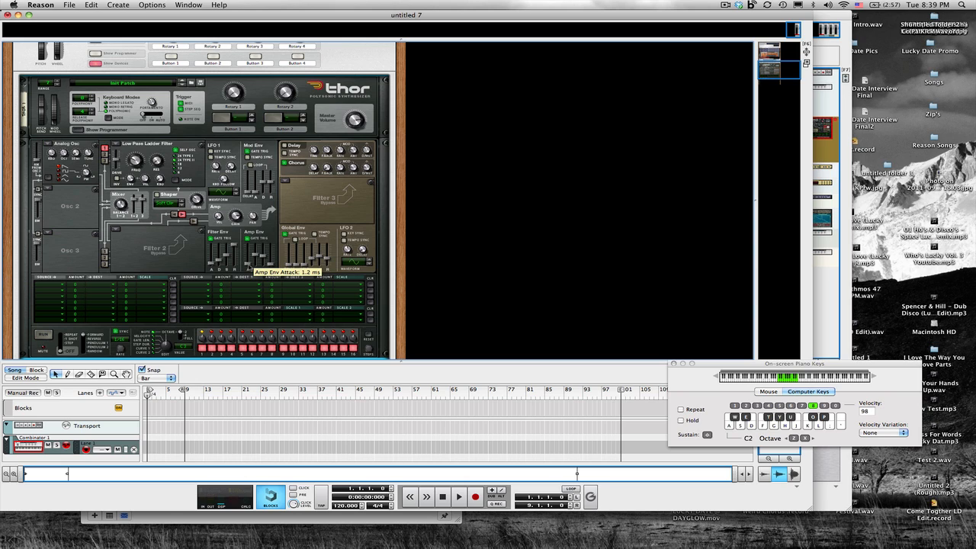
pyautogui.moveTo(249, 266); pyautogui.dragTo(249, 265)
pyautogui.moveTo(259, 259); pyautogui.dragTo(258, 264)
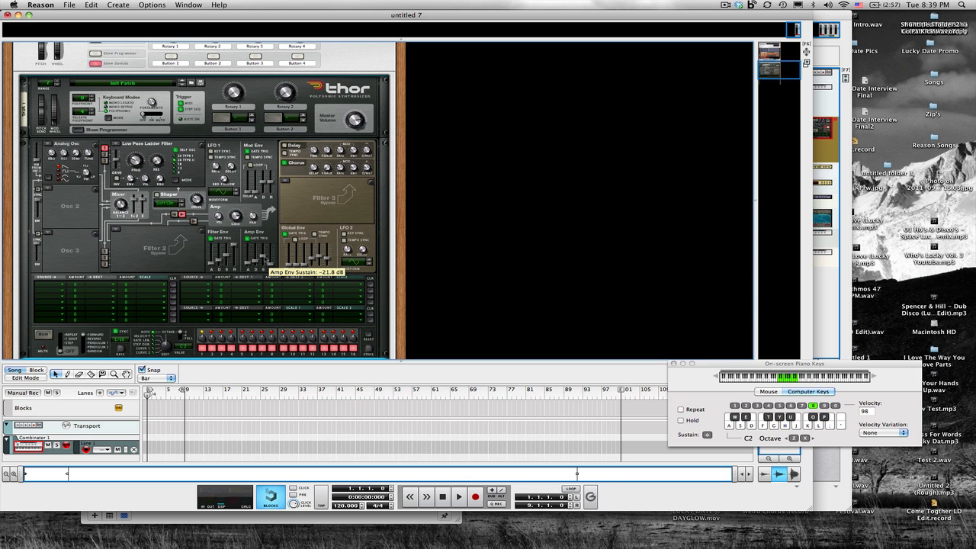
pyautogui.moveTo(264, 261); pyautogui.dragTo(263, 250)
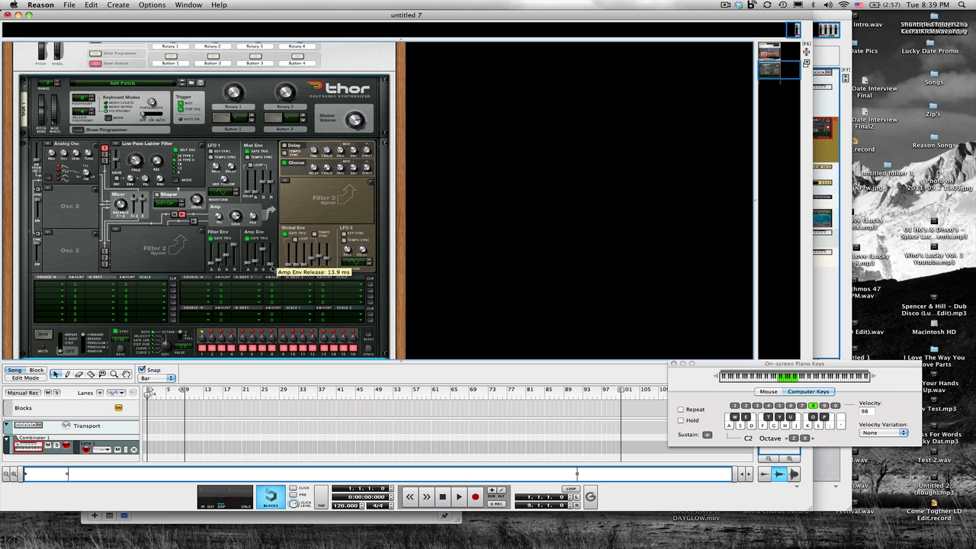
pyautogui.moveTo(272, 266); pyautogui.dragTo(272, 268)
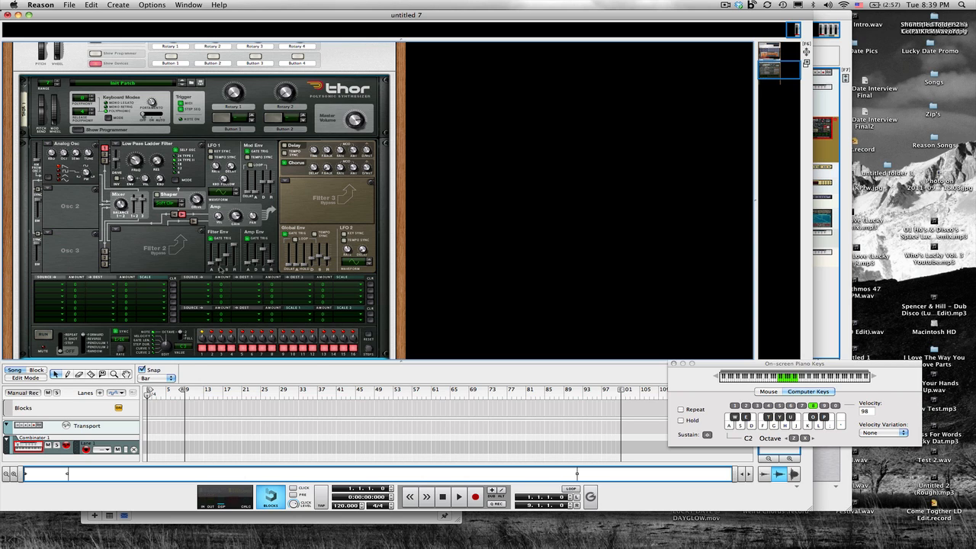
# - Load a State Variable filter into the Filter 3 slot and set its frequency to about 75.2 Hz
pyautogui.moveTo(221, 270)
pyautogui.click(285, 180)
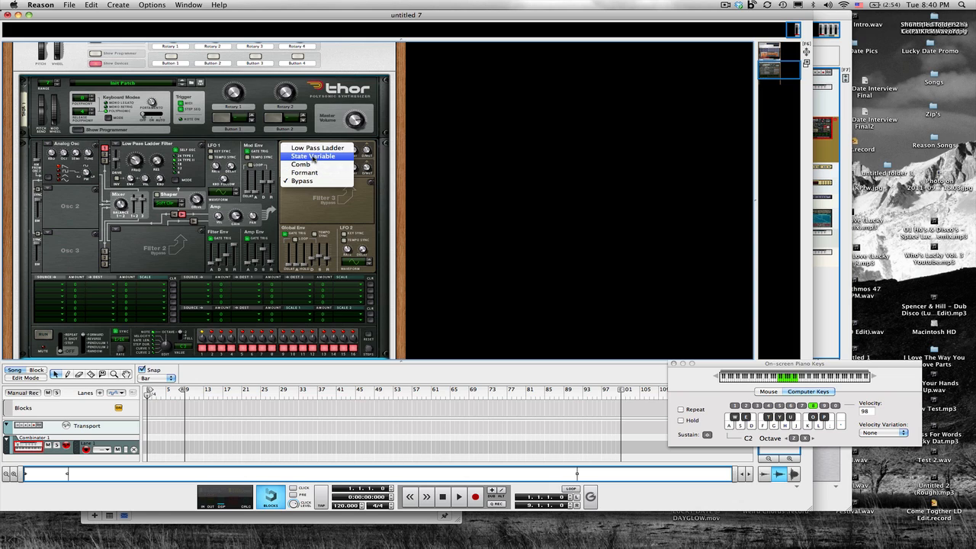
pyautogui.click(312, 156)
pyautogui.moveTo(307, 196)
pyautogui.mouseDown()
pyautogui.moveTo(308, 209)
pyautogui.moveTo(326, 188)
pyautogui.moveTo(303, 197)
pyautogui.mouseUp()
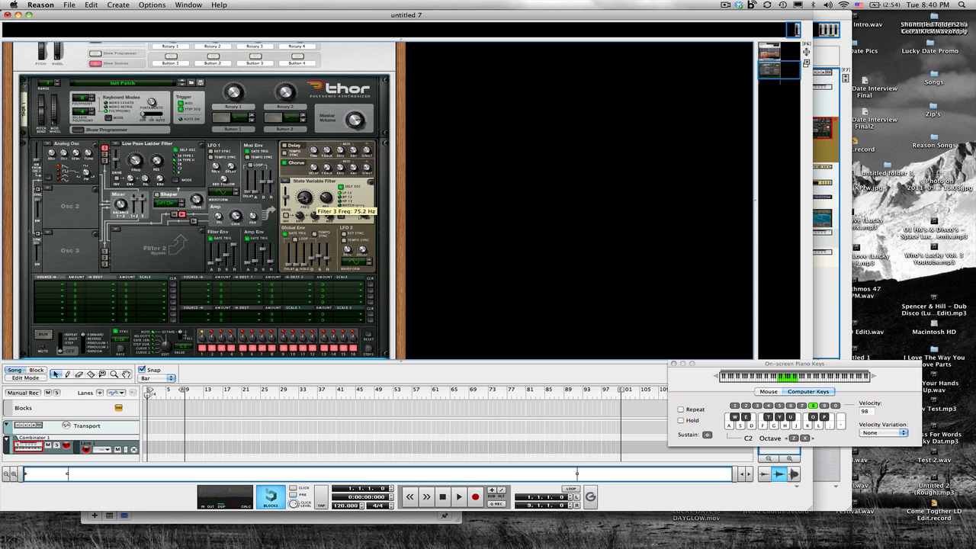
pyautogui.moveTo(326, 198)
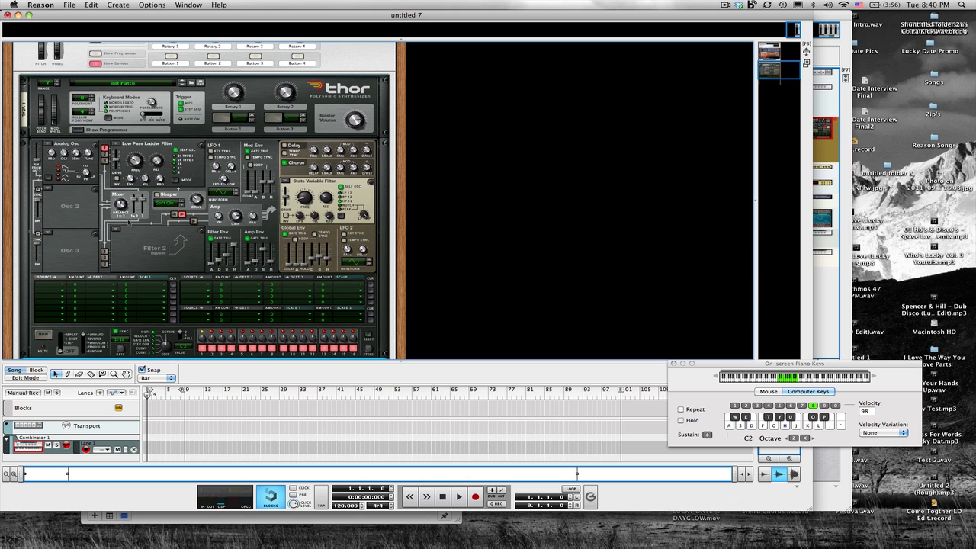
# - Route LFO 1 to Filter 1 Frequency in the modulation matrix and set the modulation amount
pyautogui.click(70, 287)
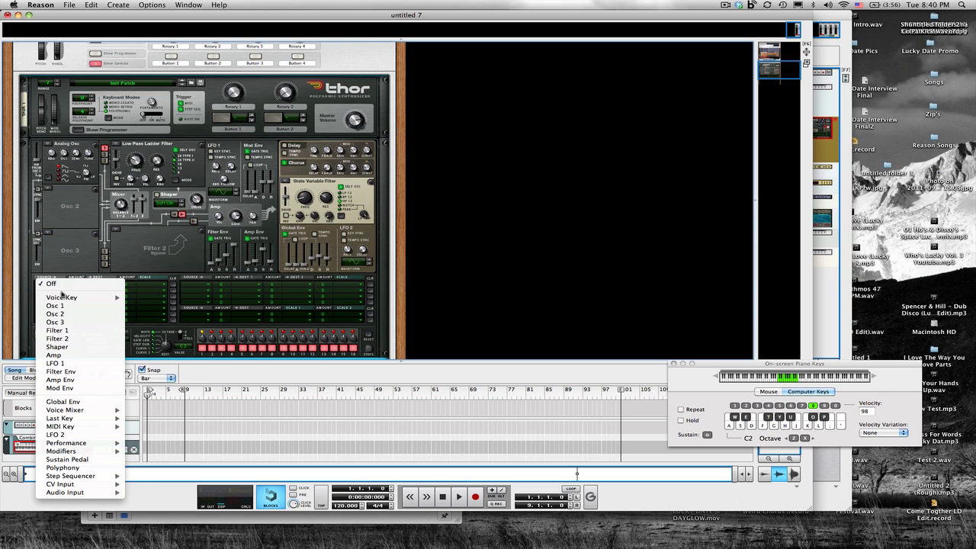
pyautogui.click(53, 363)
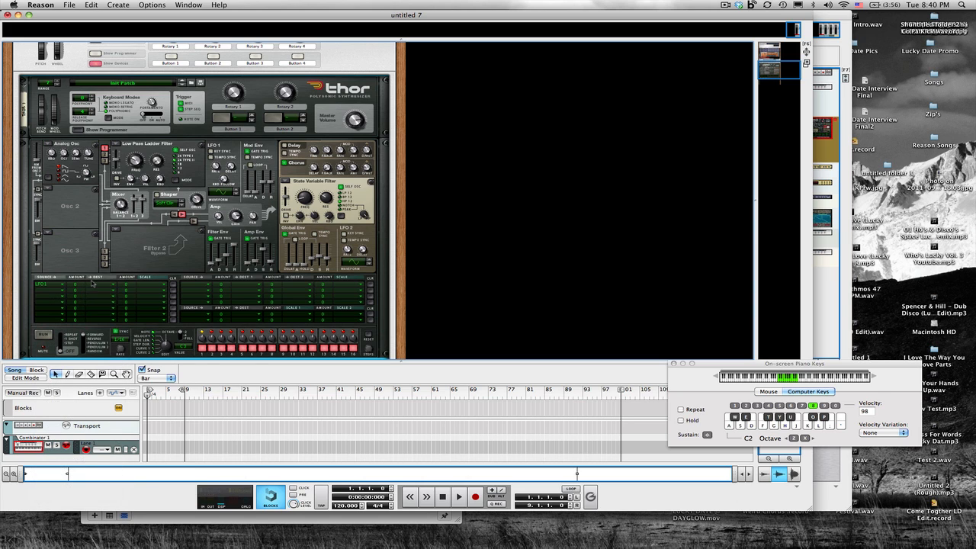
pyautogui.click(98, 286)
pyautogui.moveTo(108, 321)
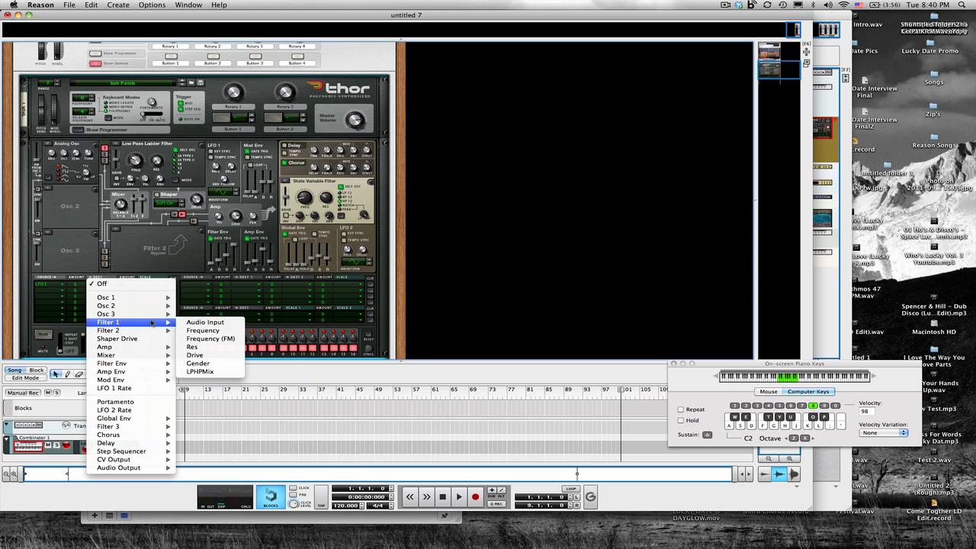
pyautogui.click(197, 330)
pyautogui.moveTo(84, 290); pyautogui.dragTo(86, 282)
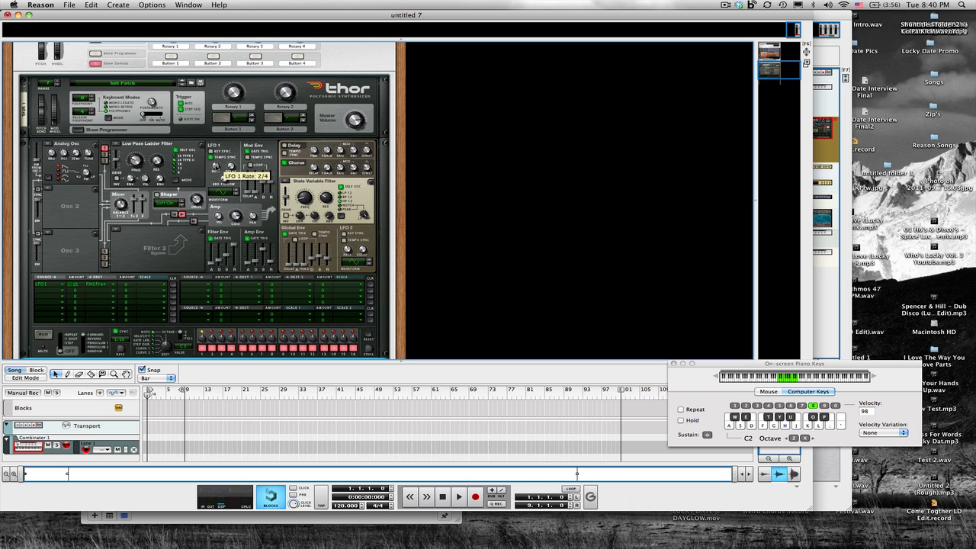
# - Adjust LFO 1's rate and step its waveform to shape 6
pyautogui.moveTo(217, 167); pyautogui.dragTo(216, 180)
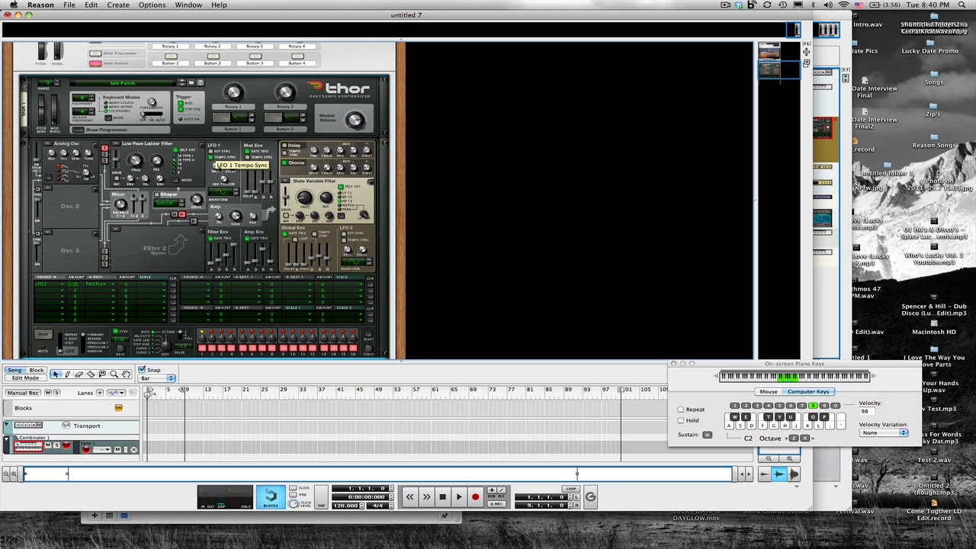
pyautogui.click(236, 190)
pyautogui.click(235, 191)
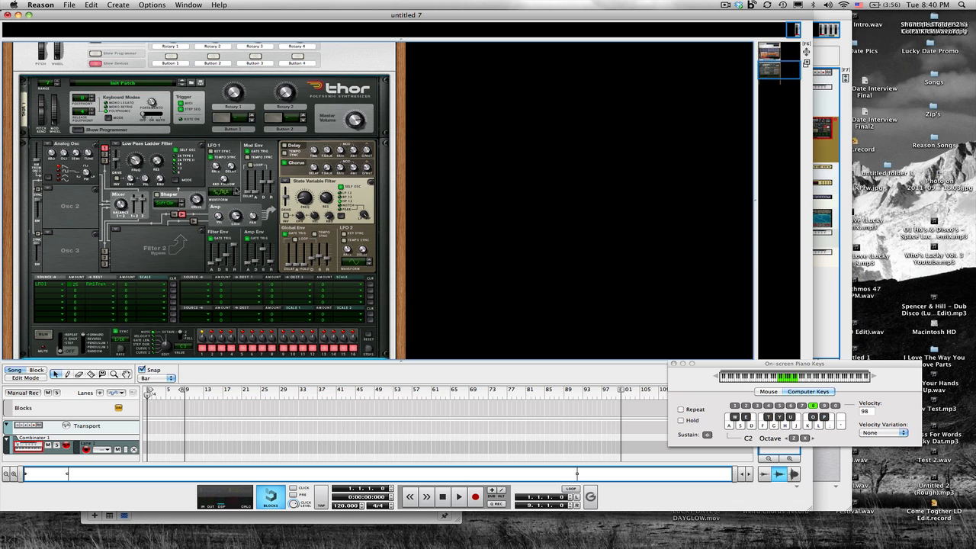
pyautogui.click(236, 190)
# - Play notes from the computer keyboard to audition the Thor patch
pyautogui.moveTo(185, 17)
pyautogui.mouseDown()
pyautogui.moveTo(256, 68)
pyautogui.moveTo(200, 20)
pyautogui.mouseUp()
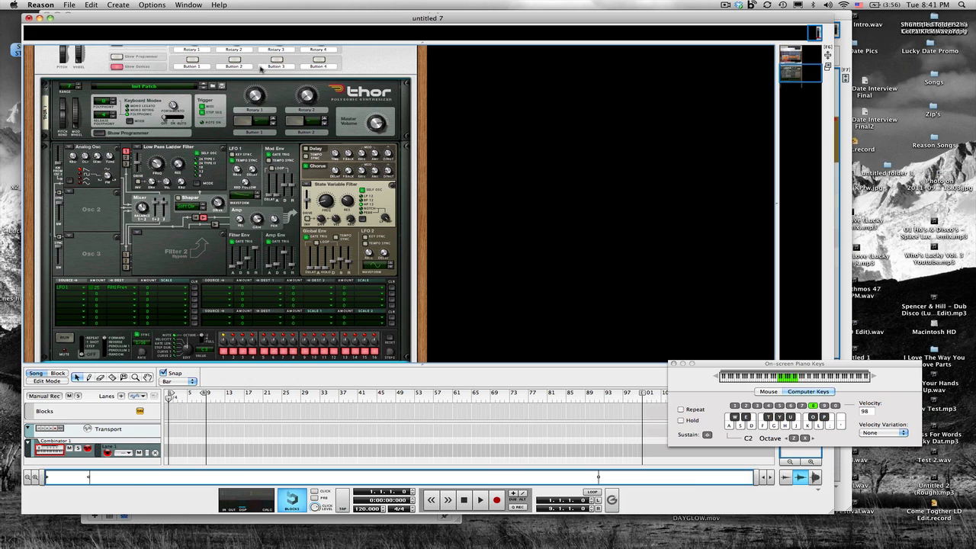
pyautogui.moveTo(258, 220)
pyautogui.moveTo(243, 195)
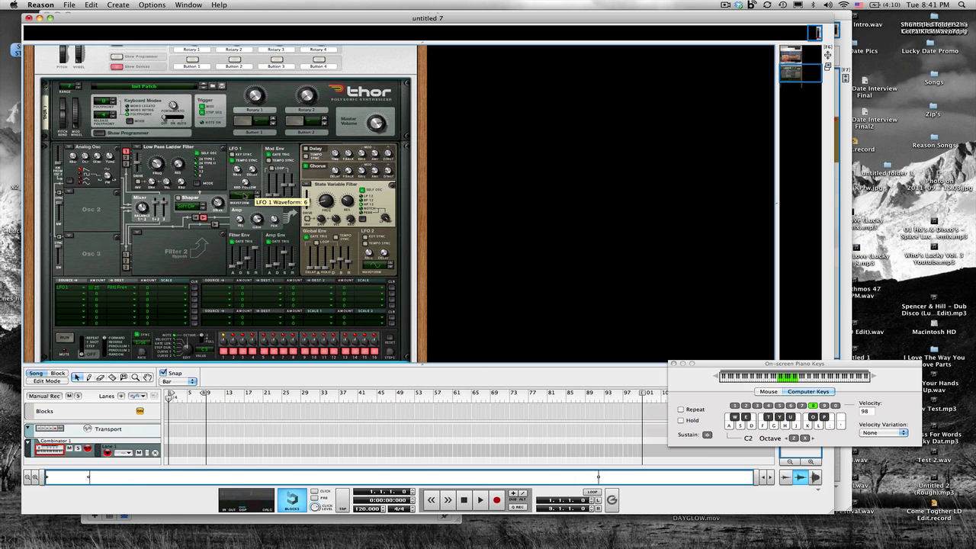
pyautogui.scroll(-2, 242, 195)
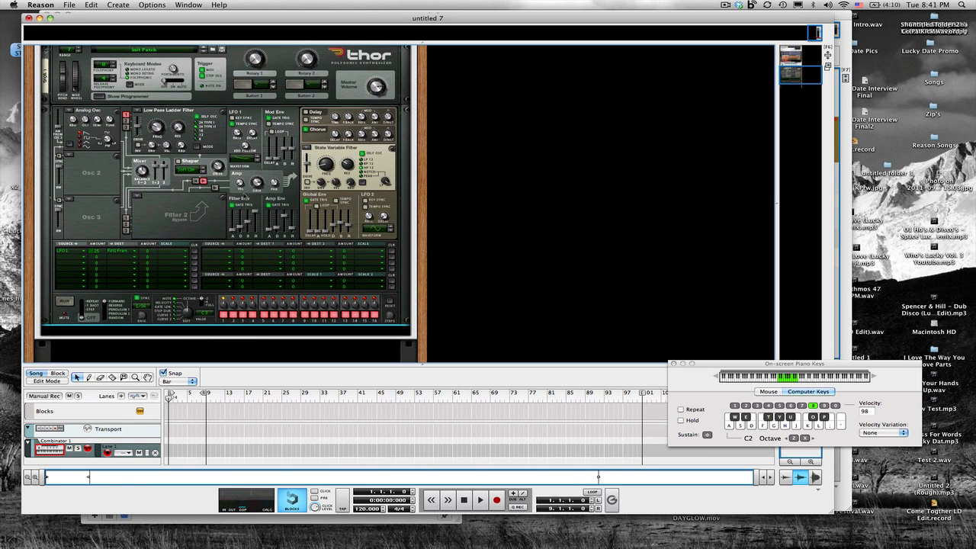
pyautogui.scroll(1, 243, 197)
pyautogui.press('a')
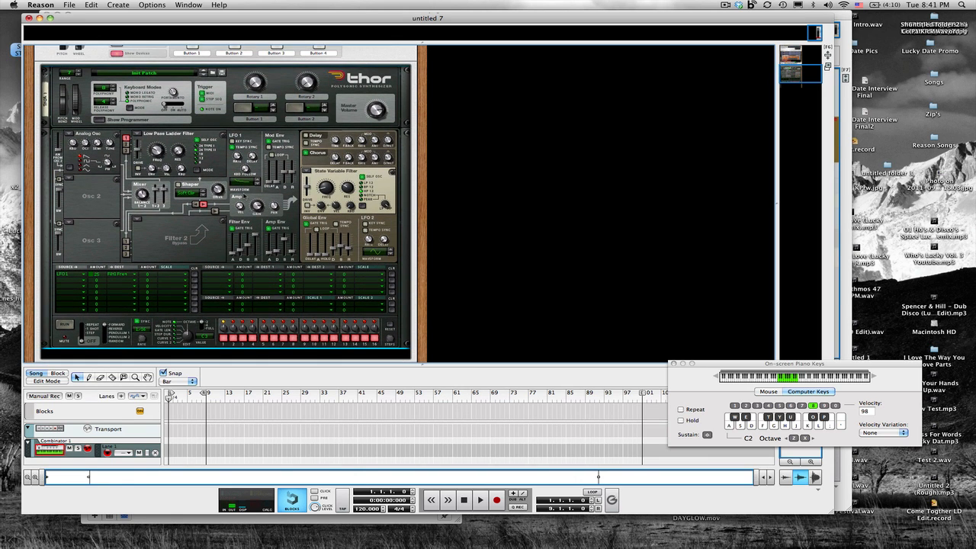
pyautogui.press('s')
pyautogui.scroll(-2, 244, 196)
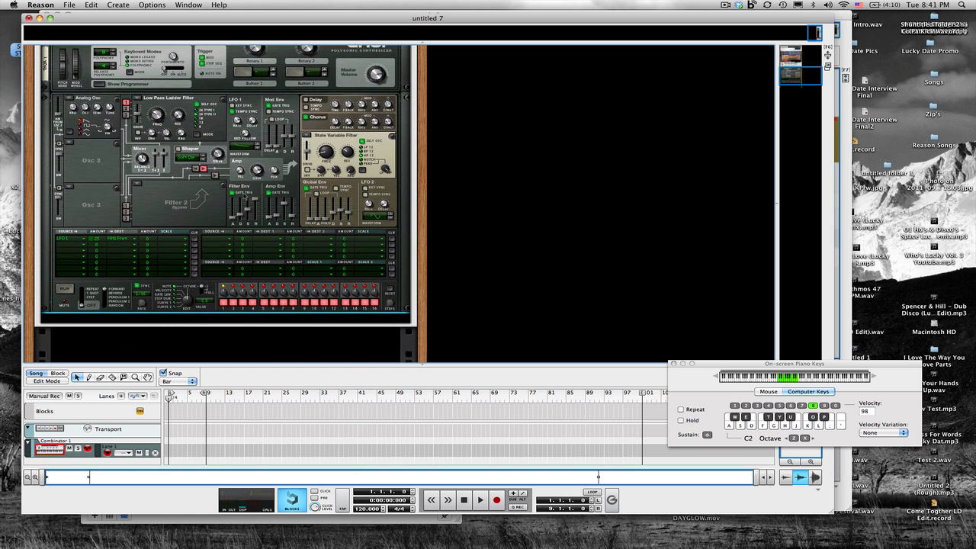
# - Add a BV512 Digital Vocoder effect below Thor in the Combinator
pyautogui.rightClick(191, 223)
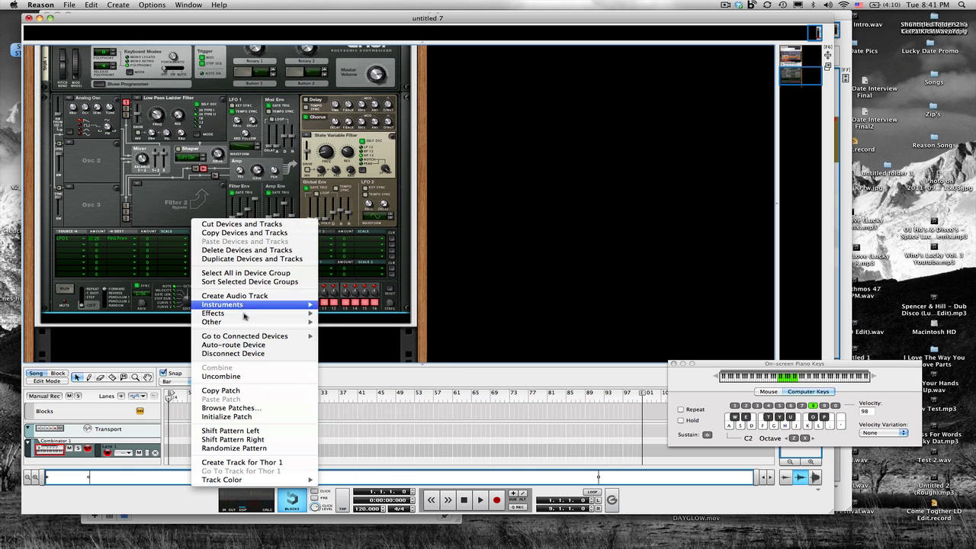
pyautogui.moveTo(245, 317)
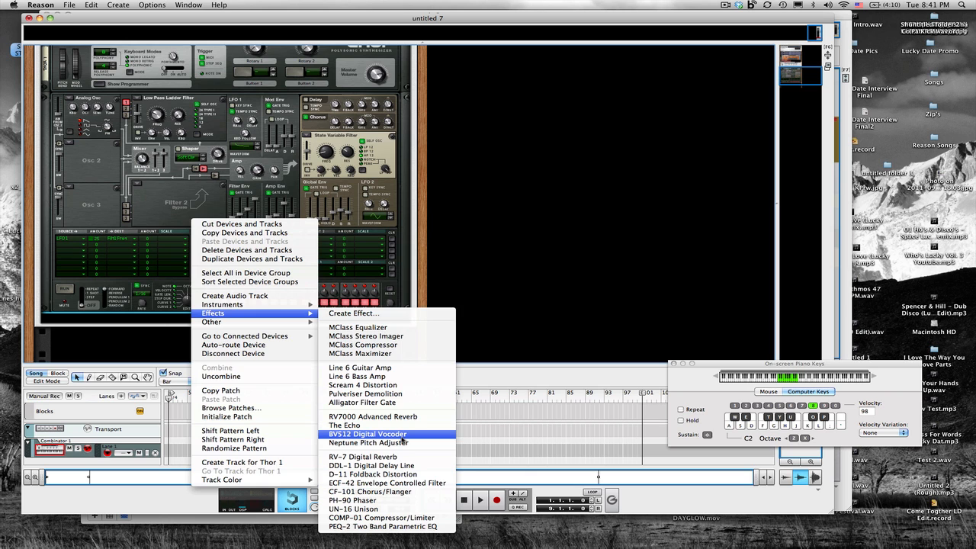
pyautogui.click(402, 440)
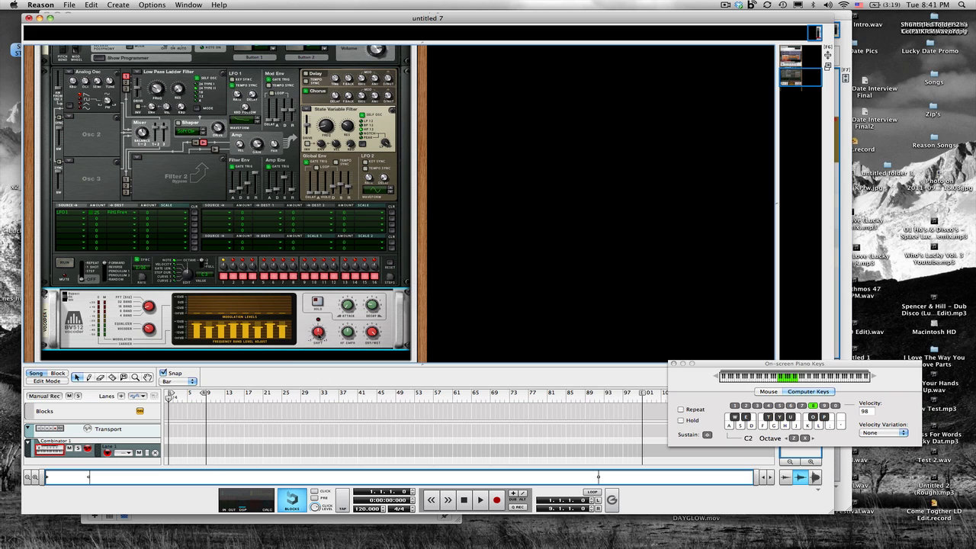
# - Adjust the vocoder's shift knob and add an RV7000 Advanced Reverb below the vocoder in the Combinator
pyautogui.moveTo(318, 333); pyautogui.dragTo(318, 325)
pyautogui.scroll(-3, 234, 333)
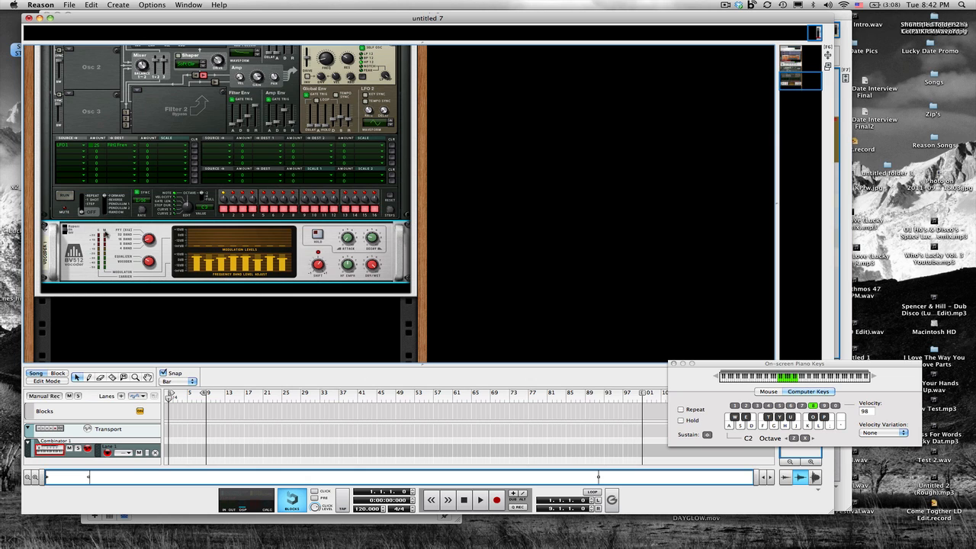
pyautogui.rightClick(76, 270)
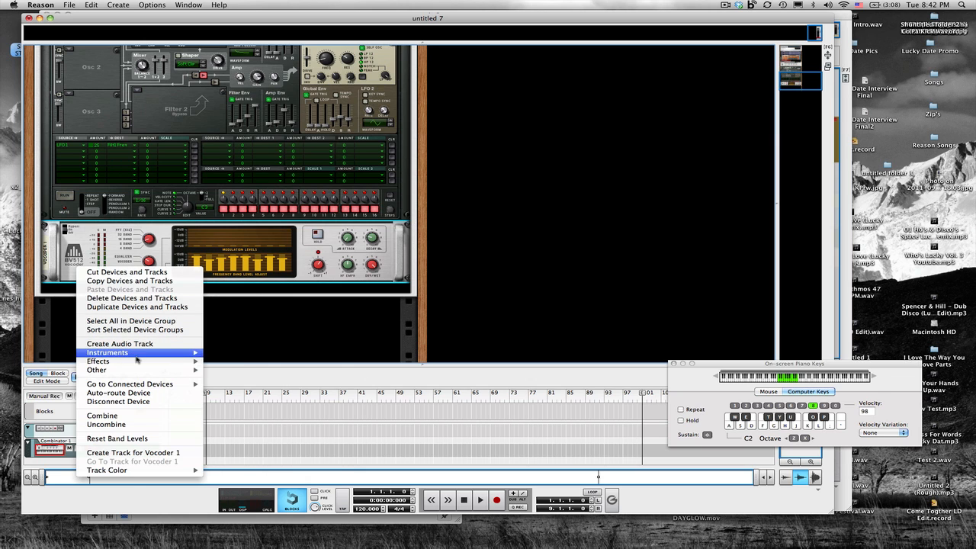
pyautogui.moveTo(175, 361)
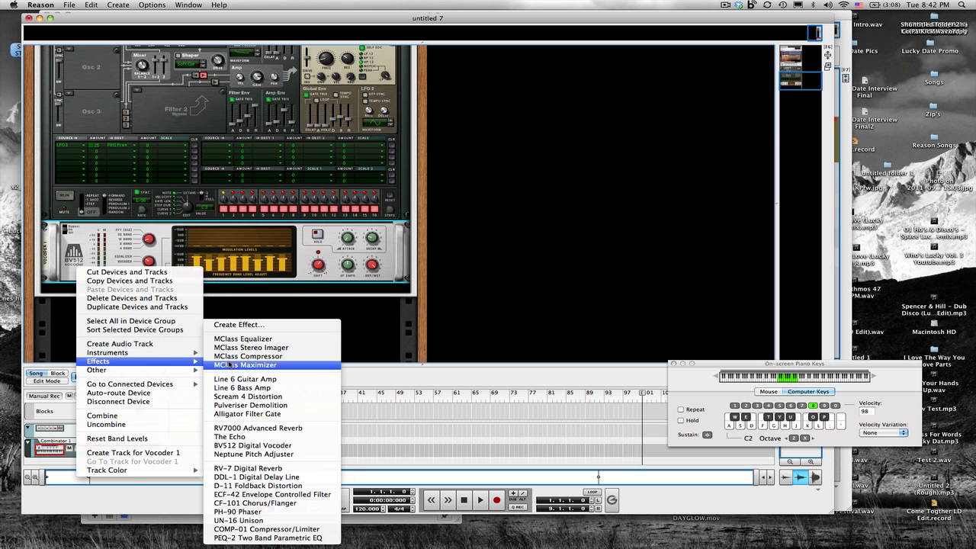
pyautogui.click(258, 428)
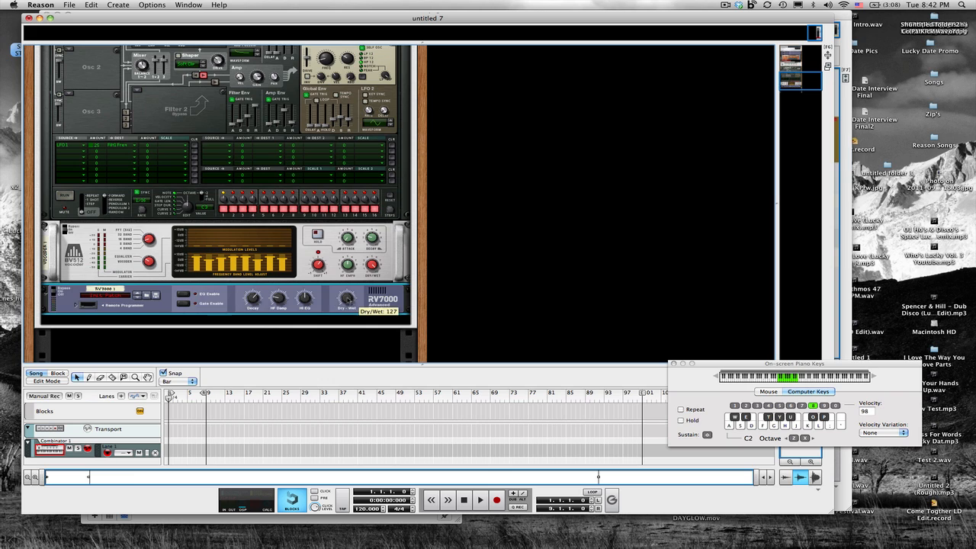
# - Adjust the RV7000's dry/wet, HF damp and decay knobs, and open its remote programmer panel
pyautogui.moveTo(347, 319); pyautogui.dragTo(347, 326)
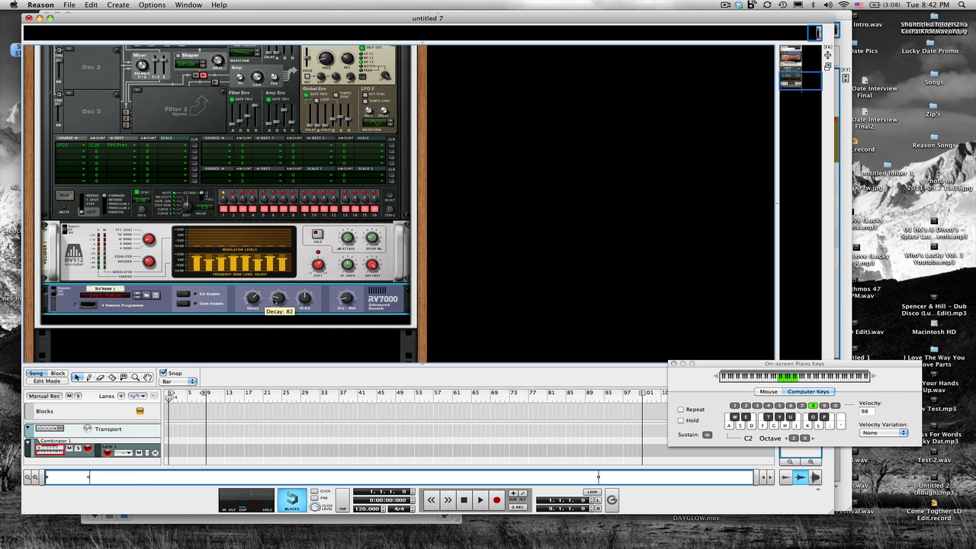
pyautogui.moveTo(279, 297); pyautogui.dragTo(279, 278)
pyautogui.moveTo(252, 298); pyautogui.dragTo(252, 313)
pyautogui.click(75, 306)
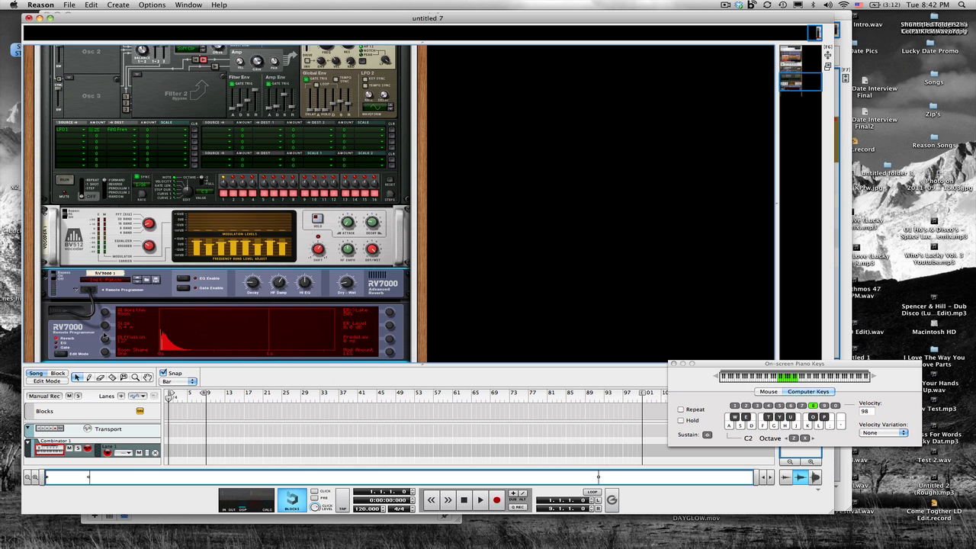
# - Play notes from the computer keyboard to audition the patch with the vocoder and reverb
pyautogui.scroll(-1, 106, 336)
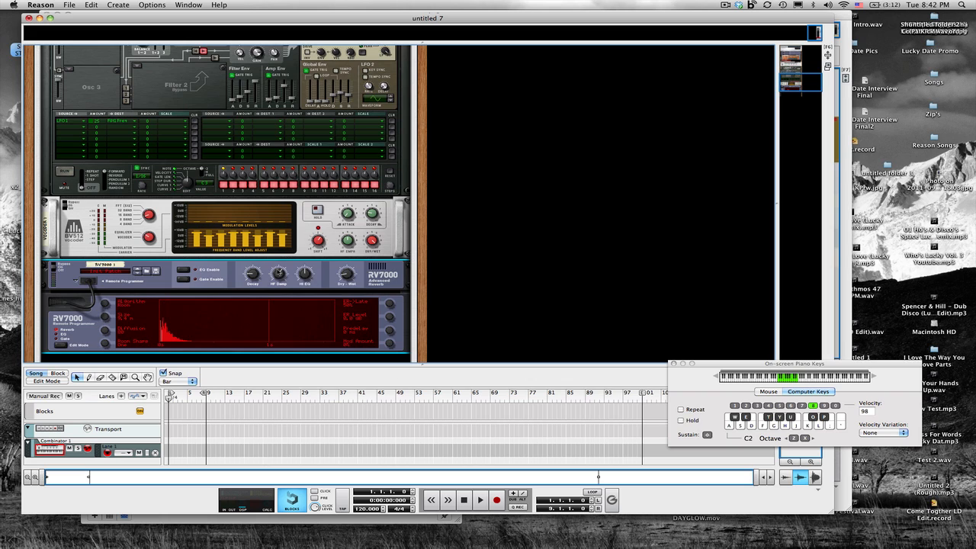
pyautogui.moveTo(280, 273)
pyautogui.press('a')
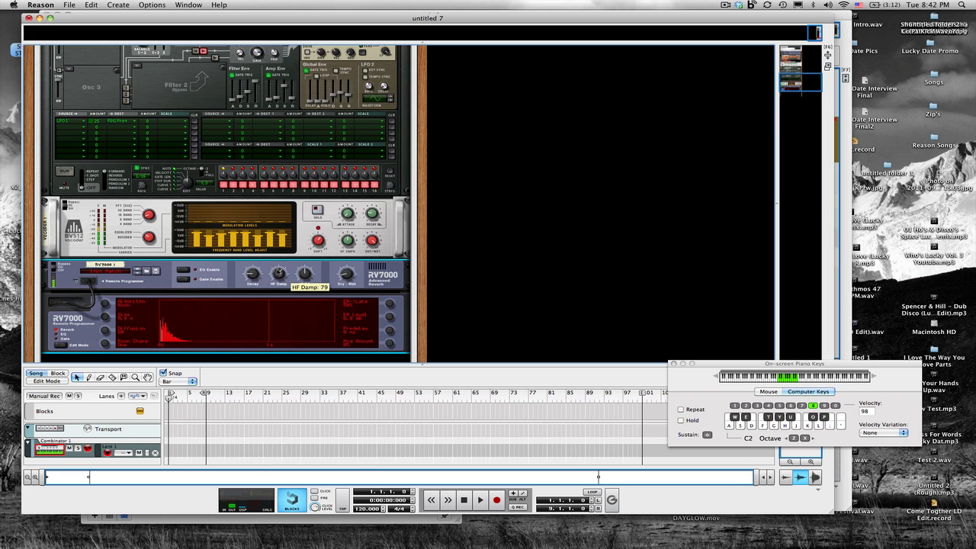
pyautogui.press('k')
pyautogui.press('h')
pyautogui.scroll(-3, 280, 273)
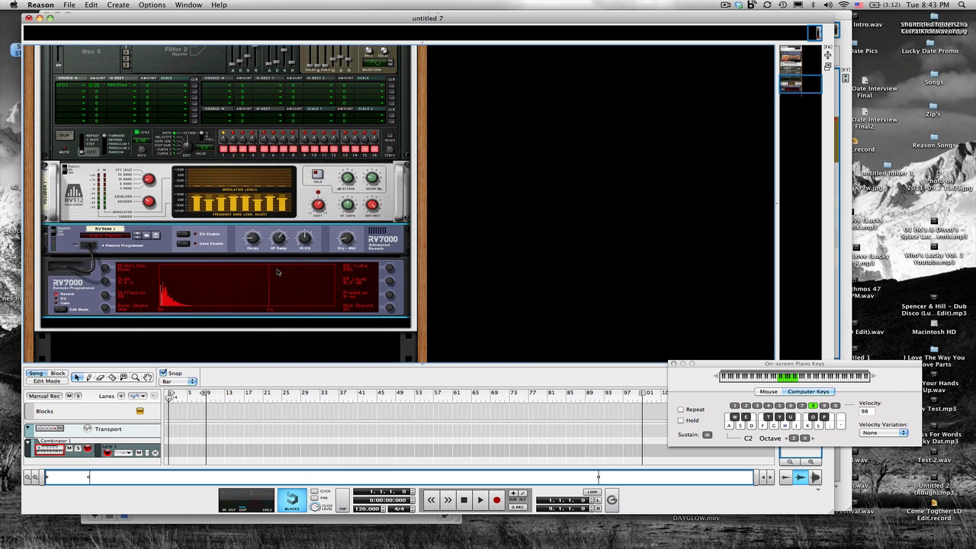
# - Create an effect from the factory ALL Effect Patches Dynamics Bass folder, loading the Nastier Bass combinator patch
pyautogui.scroll(10, 185, 292)
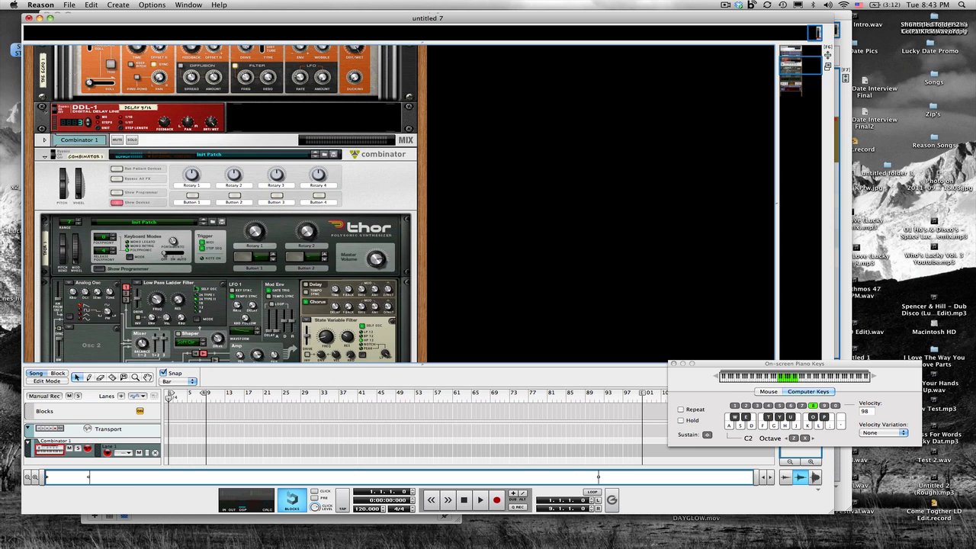
pyautogui.rightClick(361, 200)
pyautogui.moveTo(415, 294)
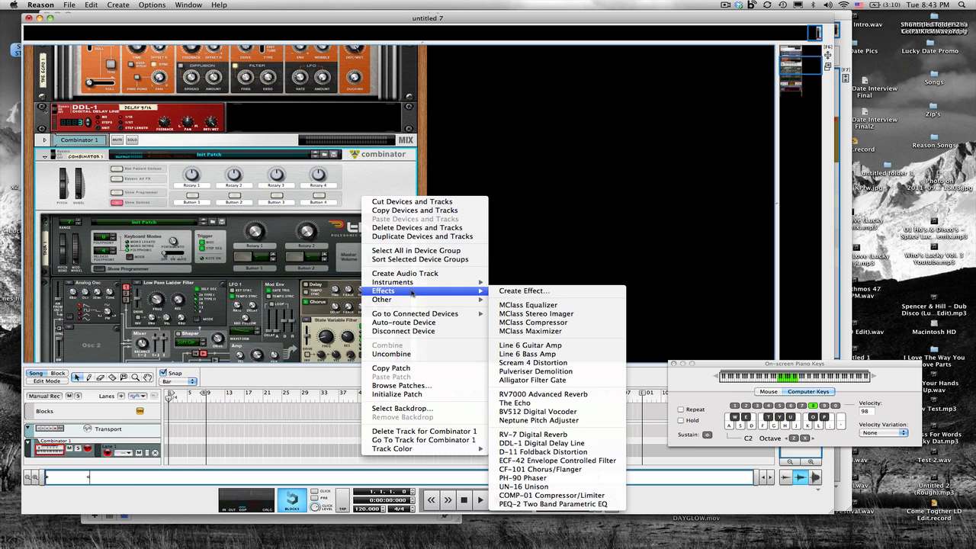
pyautogui.click(505, 291)
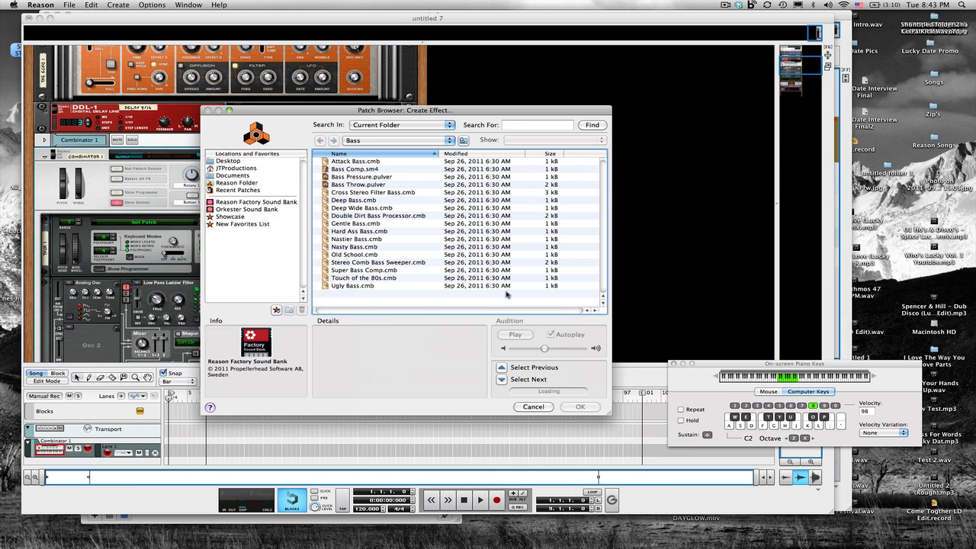
pyautogui.click(362, 141)
pyautogui.click(362, 149)
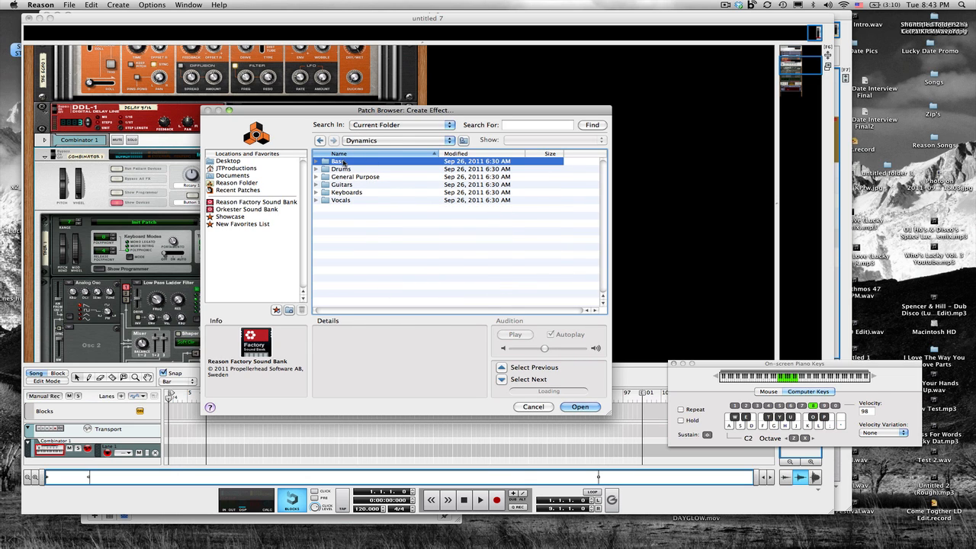
pyautogui.doubleClick(344, 162)
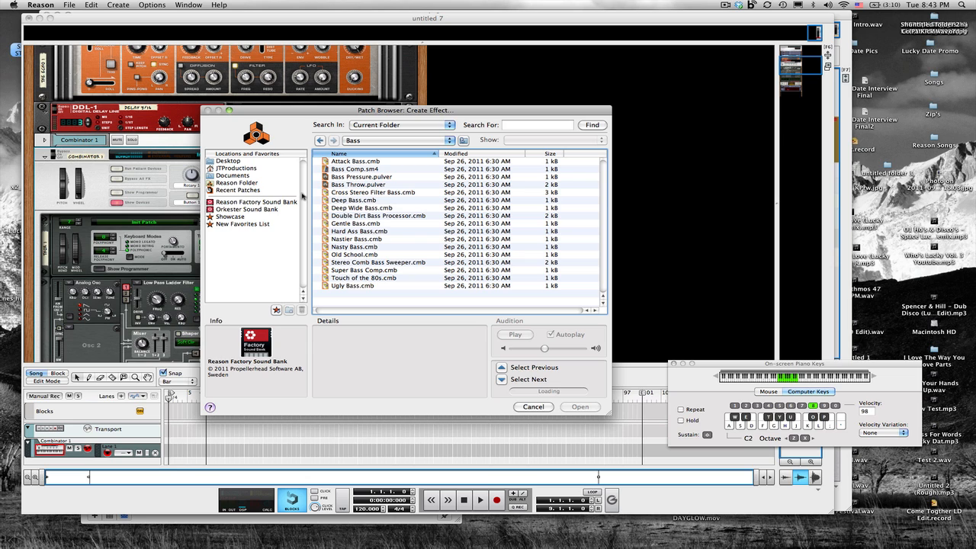
pyautogui.click(249, 203)
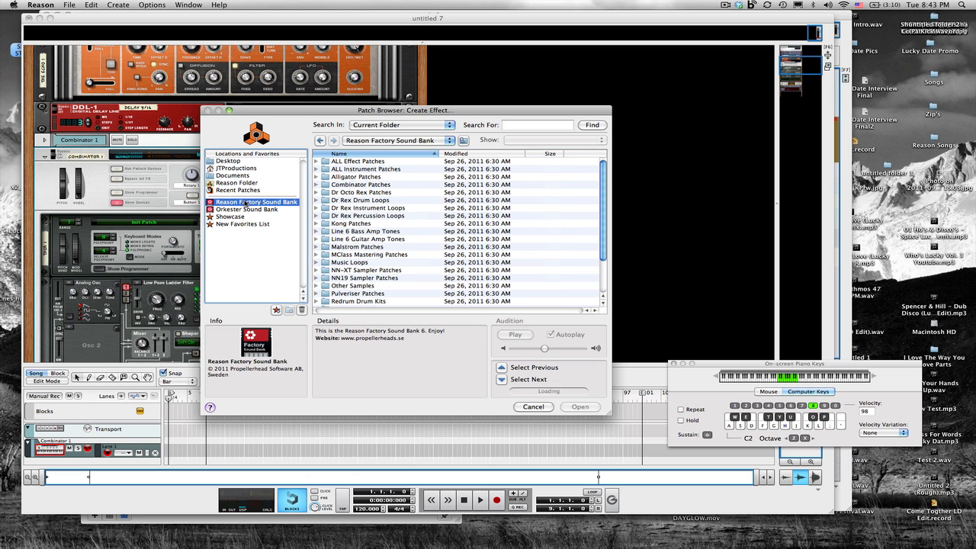
pyautogui.doubleClick(357, 163)
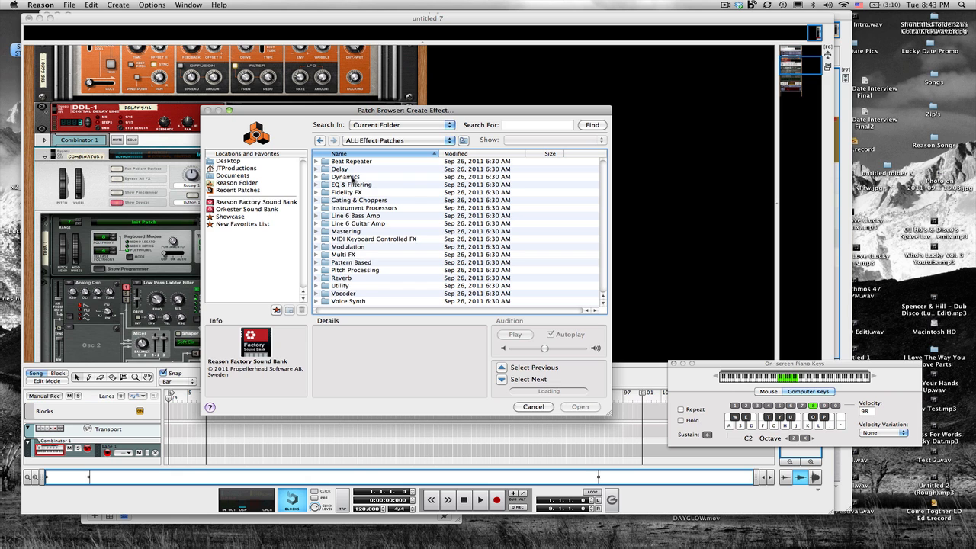
pyautogui.doubleClick(352, 177)
pyautogui.doubleClick(344, 163)
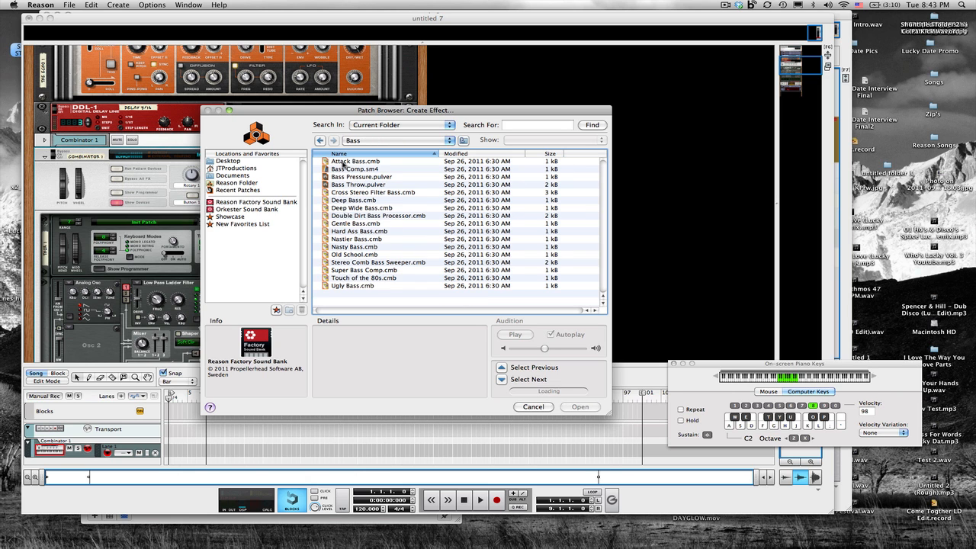
pyautogui.doubleClick(364, 238)
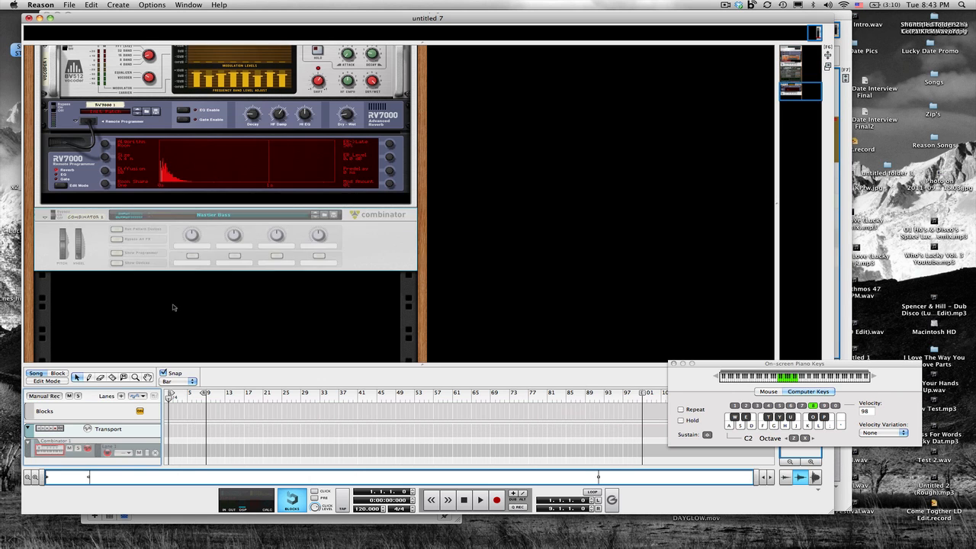
# - Show the Nastier Bass combinator's devices and raise the equalizer's parametric 2 gain to about 8.6 dB and hi shelf gain
pyautogui.click(117, 263)
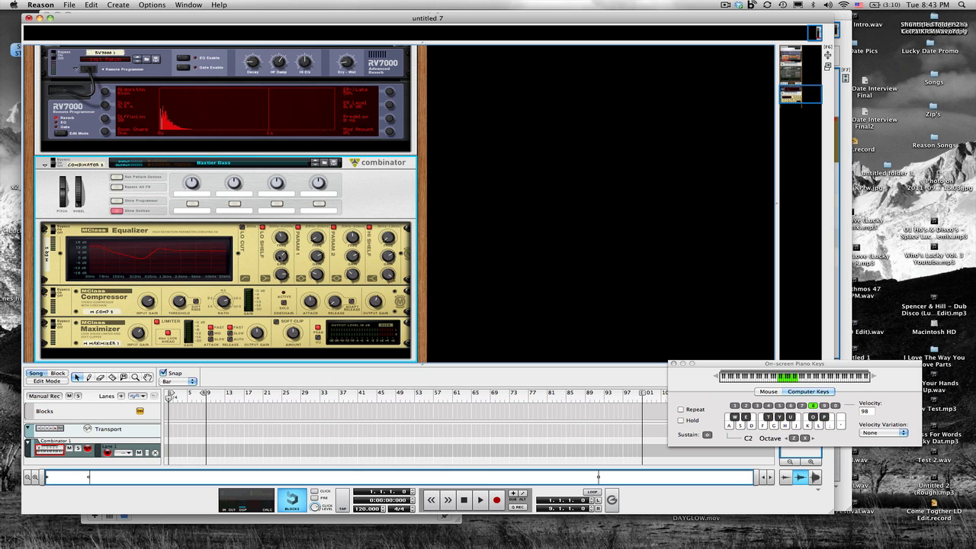
pyautogui.click(281, 258)
pyautogui.moveTo(281, 258); pyautogui.dragTo(280, 262)
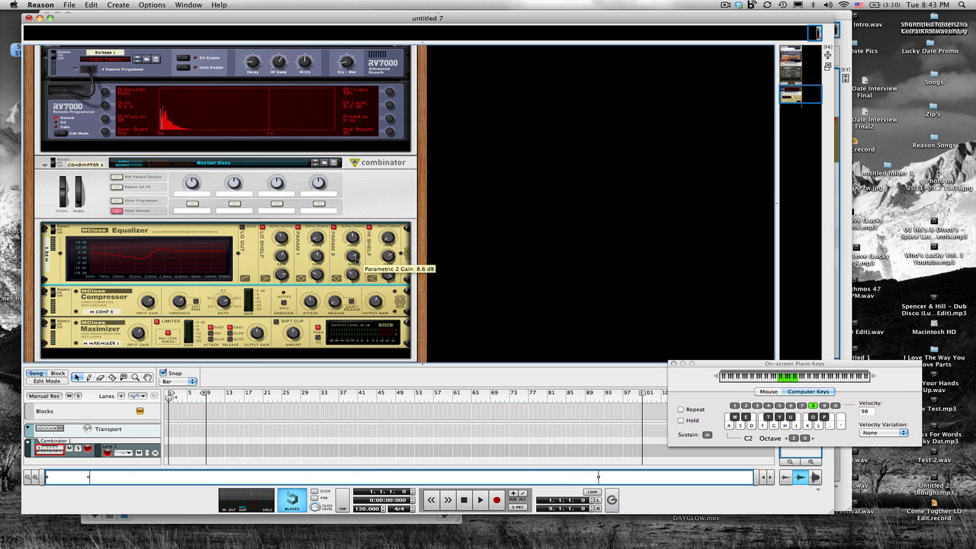
pyautogui.moveTo(357, 259); pyautogui.dragTo(357, 264)
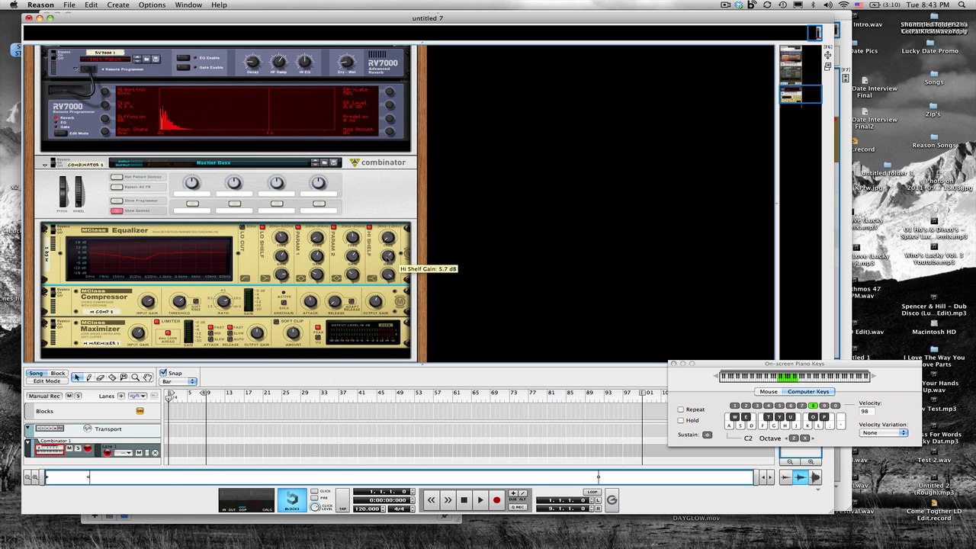
pyautogui.moveTo(388, 262); pyautogui.dragTo(389, 265)
# - Lower the MClass Compressor's threshold in the Nastier Bass combinator to about -11.6 dB
pyautogui.scroll(-2, 381, 259)
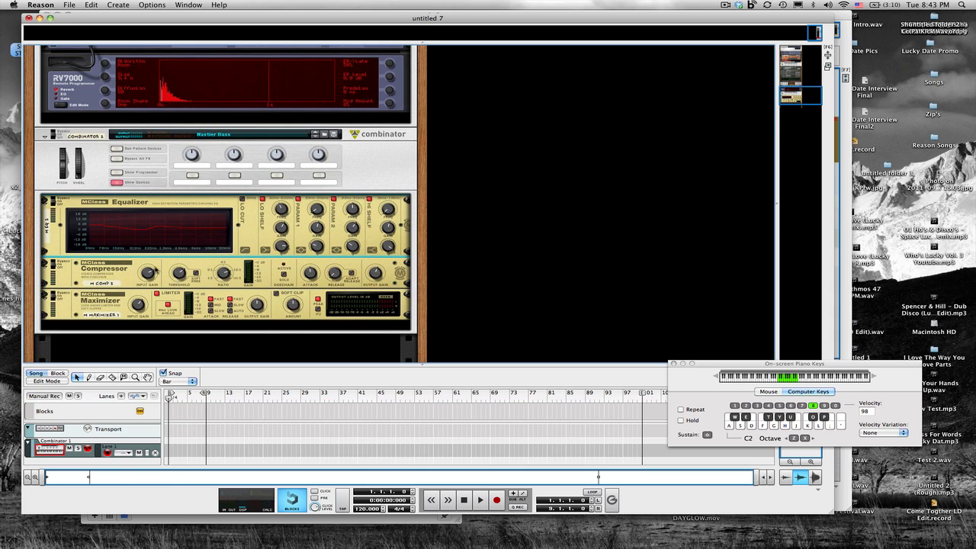
pyautogui.click(153, 271)
pyautogui.moveTo(152, 273); pyautogui.dragTo(152, 274)
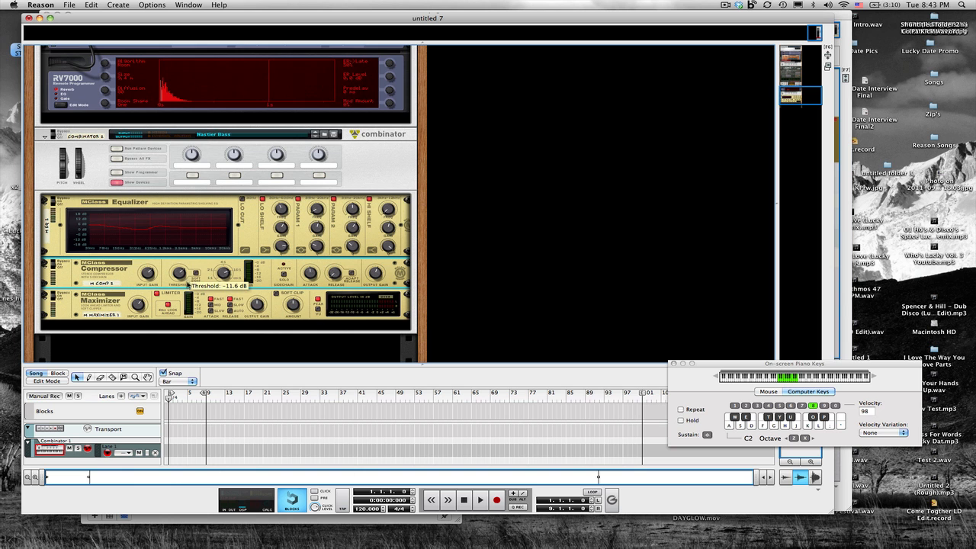
# - Play notes and scroll through the rack to audition the patch with the dynamics effects
pyautogui.scroll(10, 139, 314)
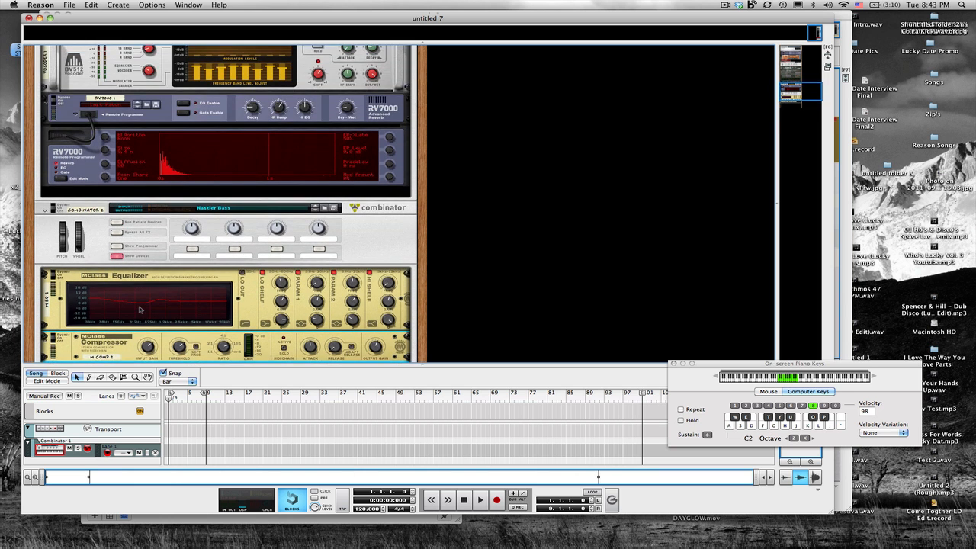
pyautogui.scroll(5, 140, 308)
pyautogui.scroll(-5, 140, 309)
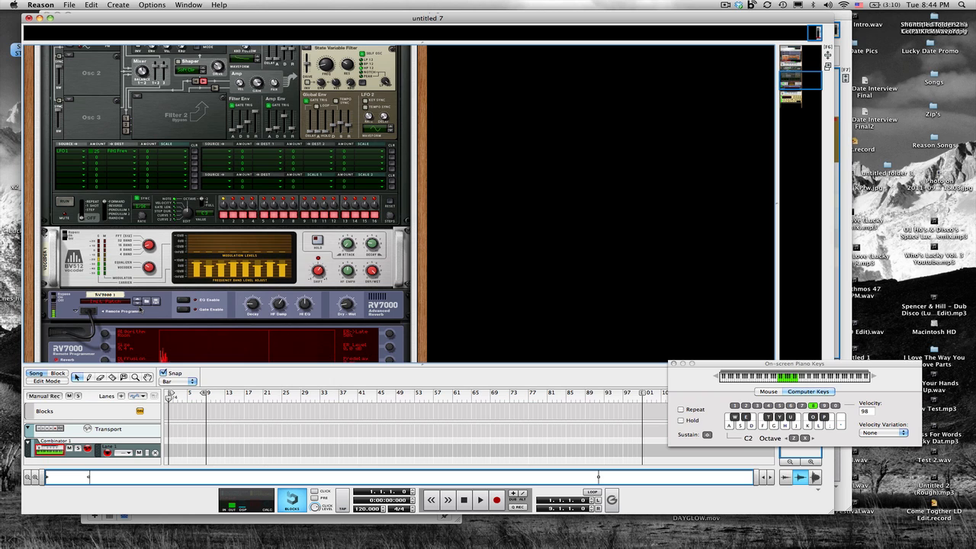
pyautogui.press('k')
pyautogui.press('a')
pyautogui.scroll(1, 139, 309)
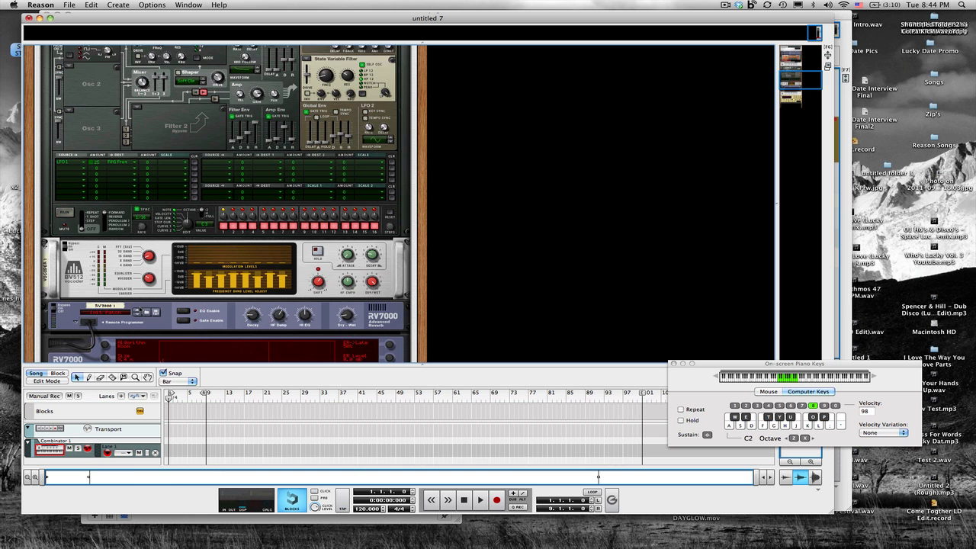
pyautogui.scroll(-5, 139, 309)
pyautogui.scroll(-10, 139, 309)
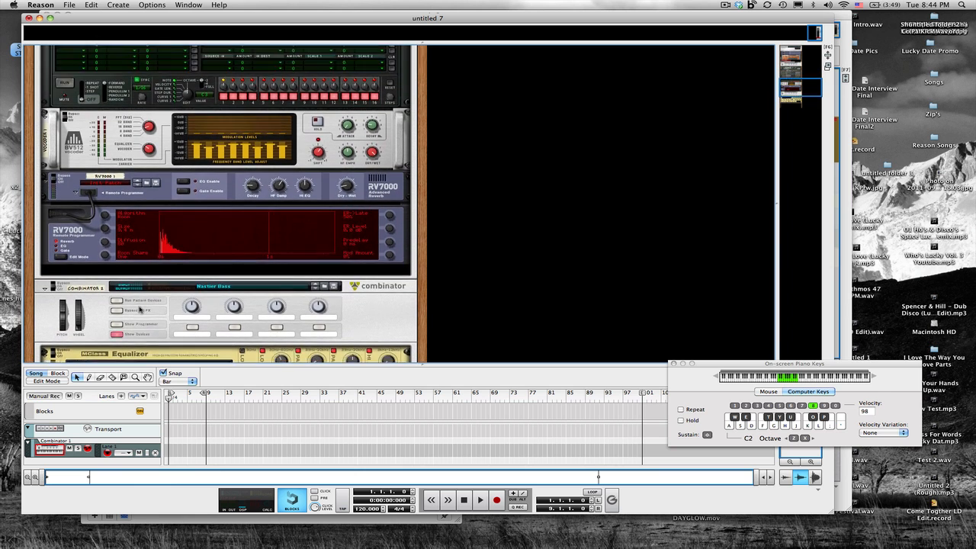
pyautogui.scroll(2, 377, 179)
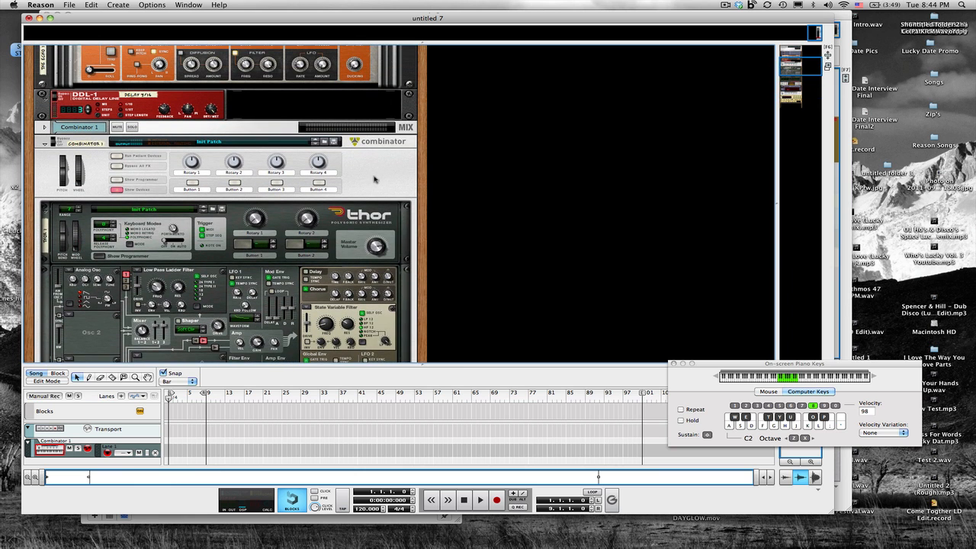
# - Add an MClass Compressor to the Combinator below the reverb
pyautogui.rightClick(377, 177)
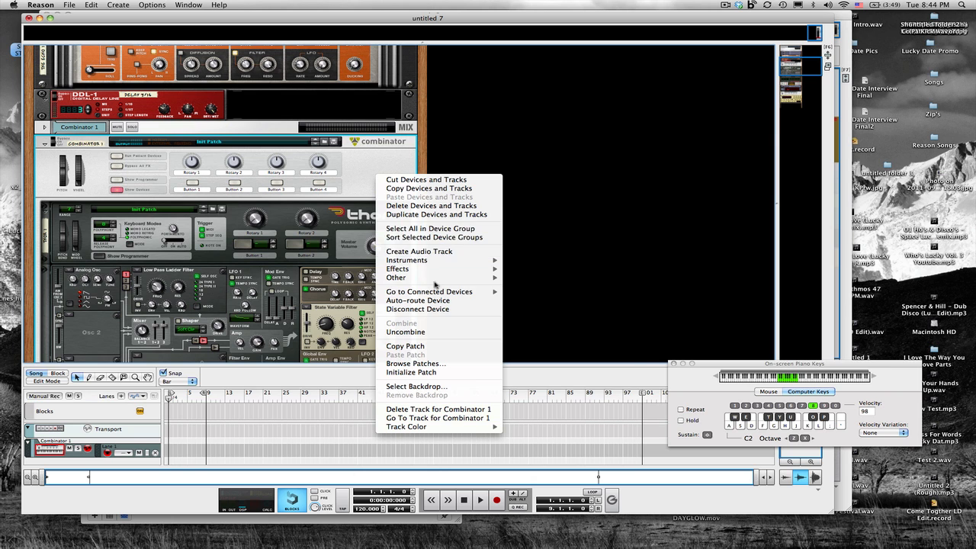
pyautogui.moveTo(436, 270)
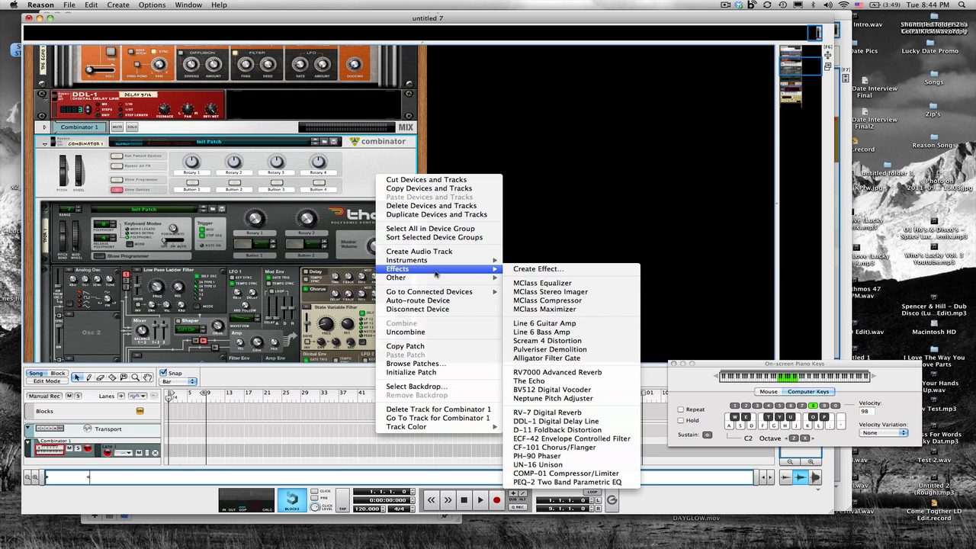
pyautogui.click(543, 301)
pyautogui.scroll(5, 163, 125)
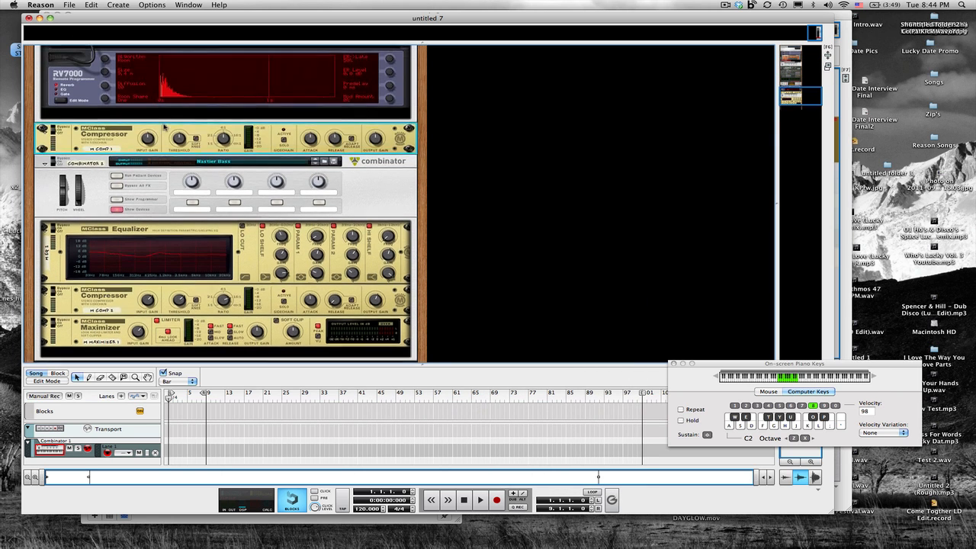
# - Adjust the new compressor's threshold, ratio and attack, set release to about 526 ms and input gain to about 3.4 dB
pyautogui.moveTo(173, 140); pyautogui.dragTo(173, 152)
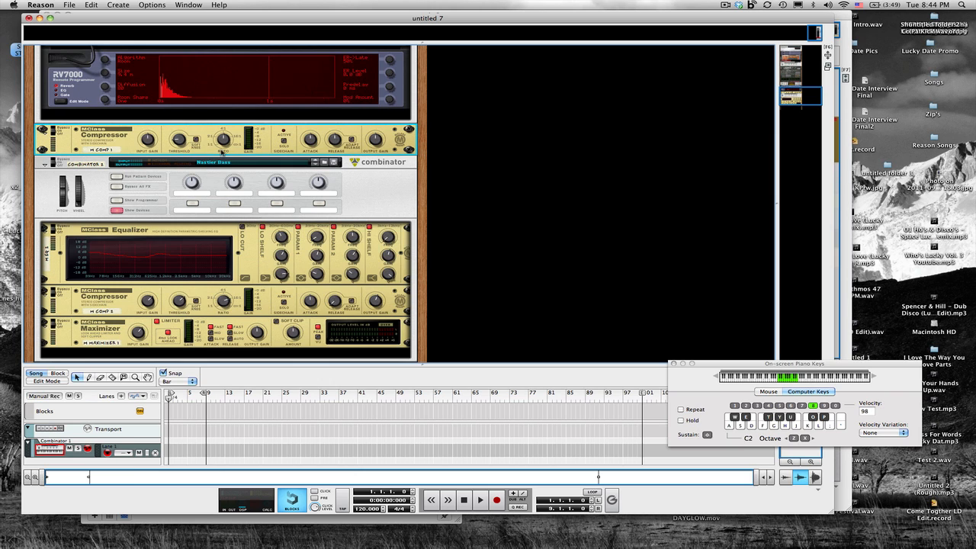
pyautogui.moveTo(223, 143); pyautogui.dragTo(221, 134)
pyautogui.moveTo(220, 130); pyautogui.dragTo(221, 128)
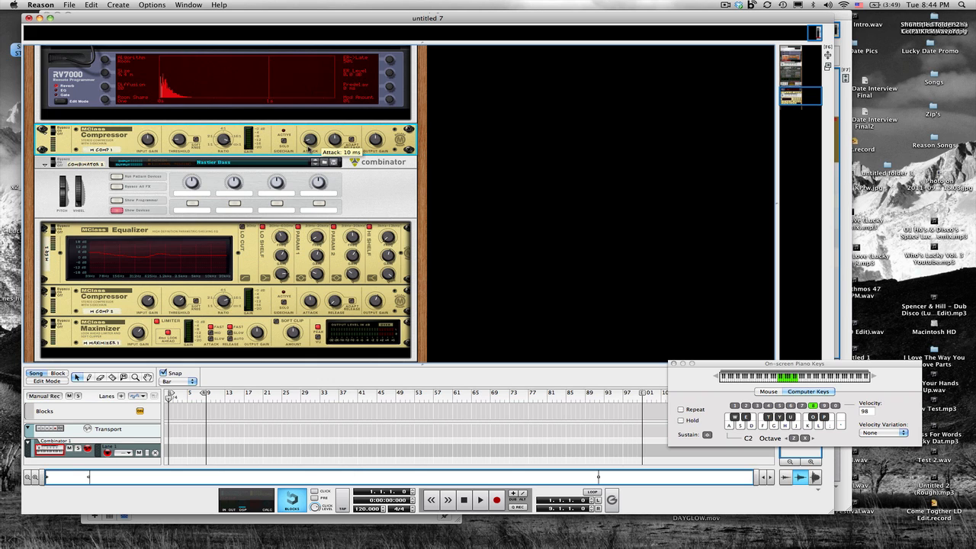
pyautogui.moveTo(335, 140); pyautogui.dragTo(336, 135)
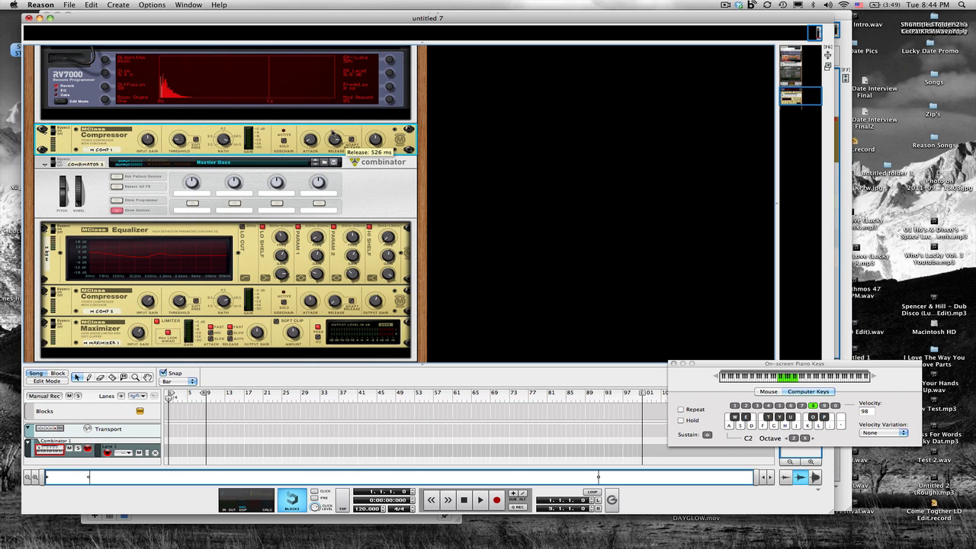
pyautogui.moveTo(148, 139); pyautogui.dragTo(145, 133)
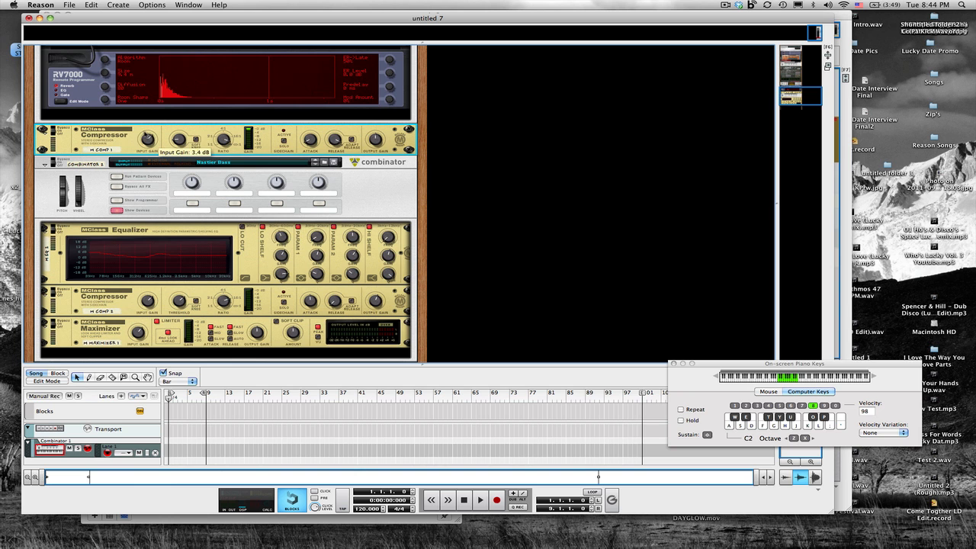
# - Flip the rack between front and rear to inspect the combinator's cabling, and scroll back up to the Thor synthesizer
pyautogui.press('Tab')
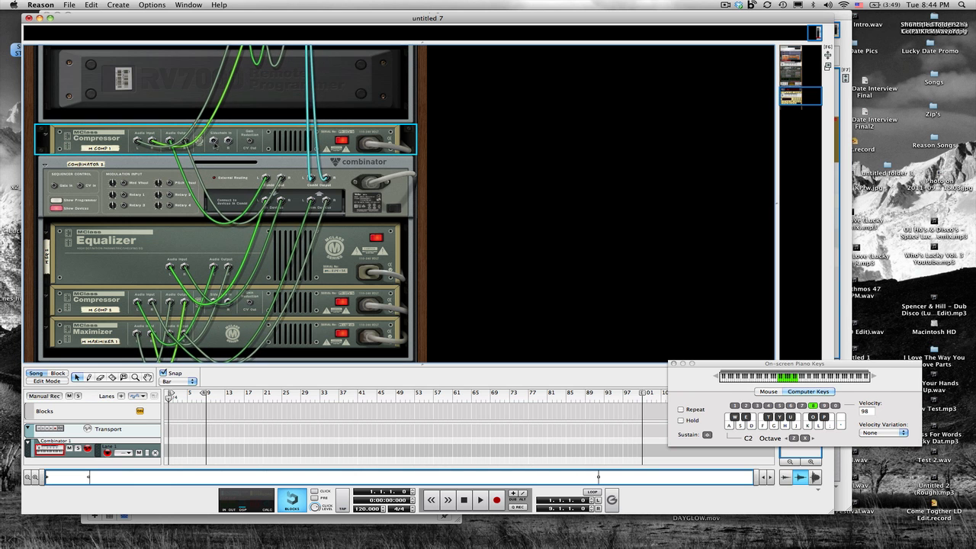
pyautogui.press('Tab')
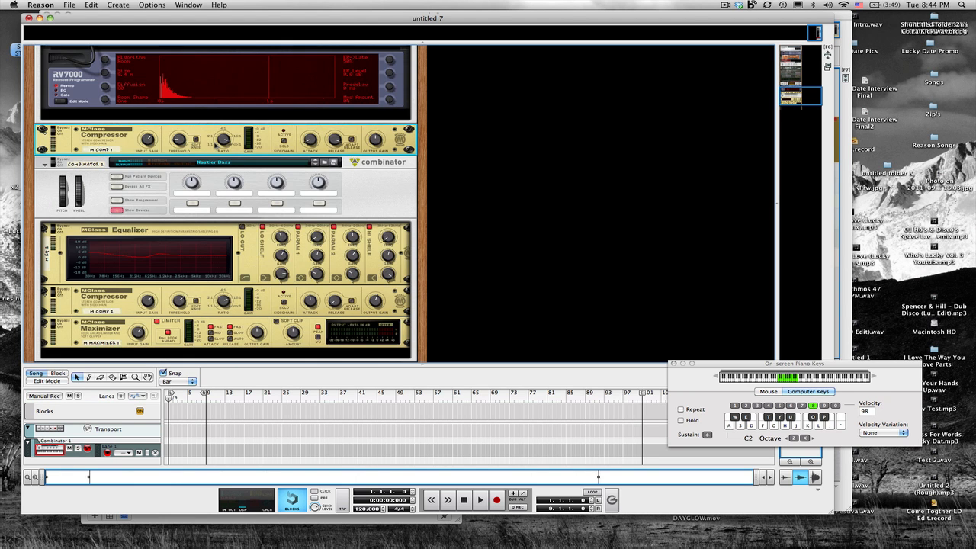
pyautogui.press('Tab')
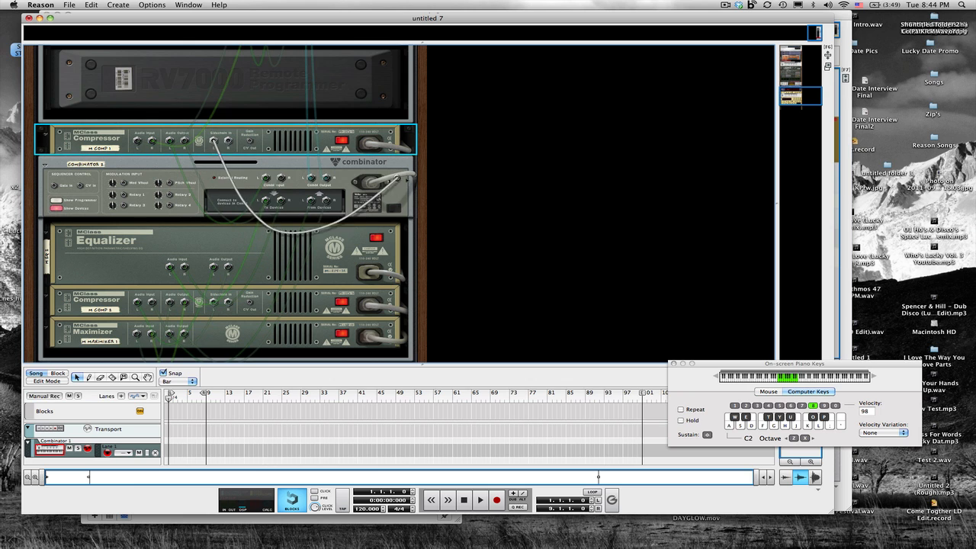
pyautogui.press('Tab')
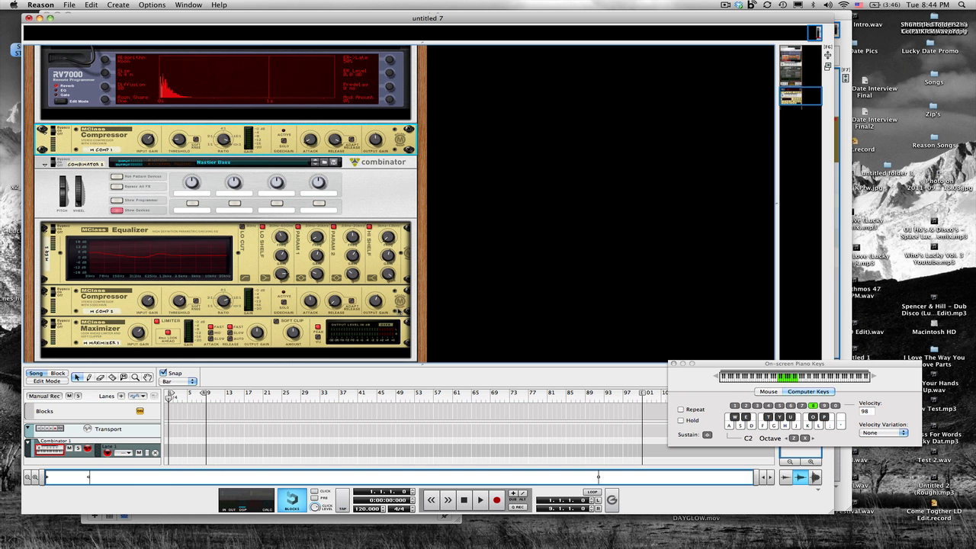
pyautogui.scroll(10, 269, 170)
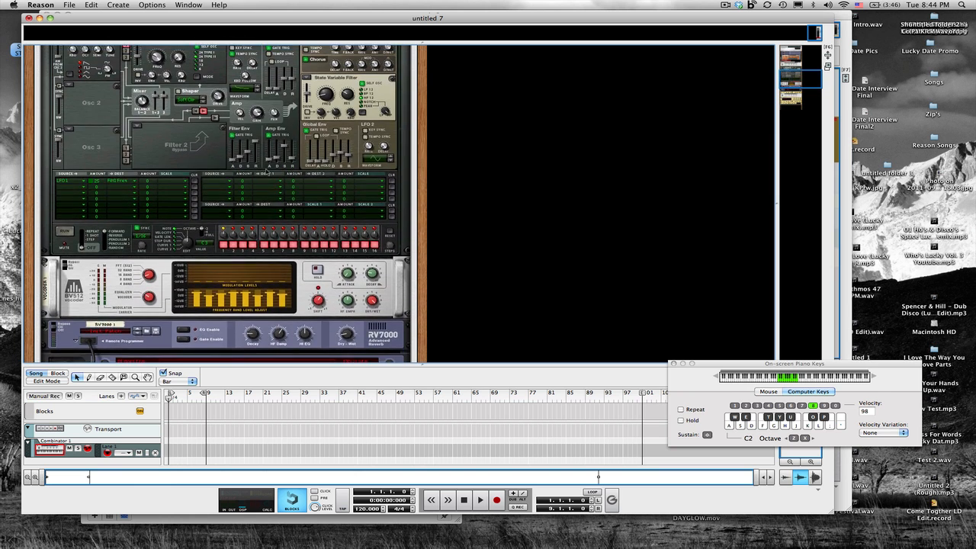
pyautogui.scroll(5, 266, 172)
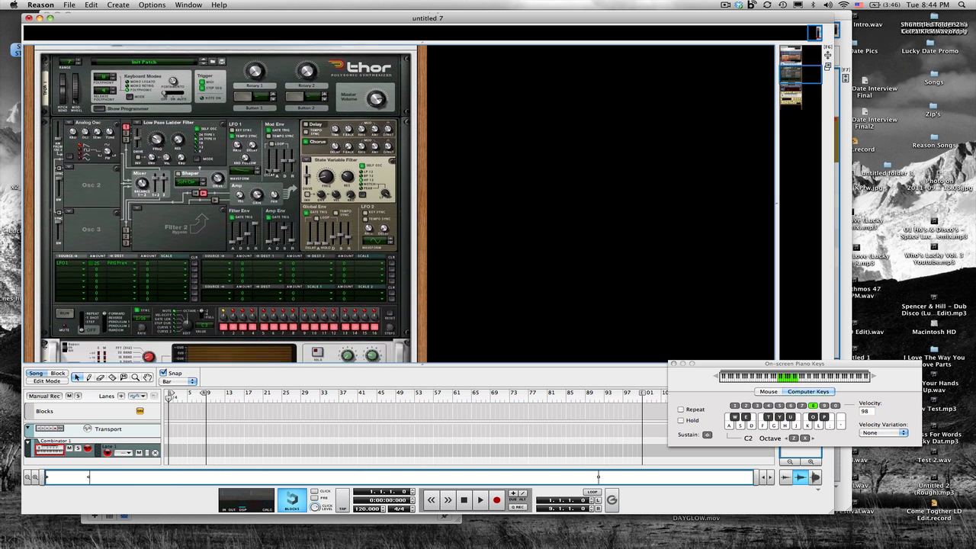
pyautogui.scroll(-2, 266, 172)
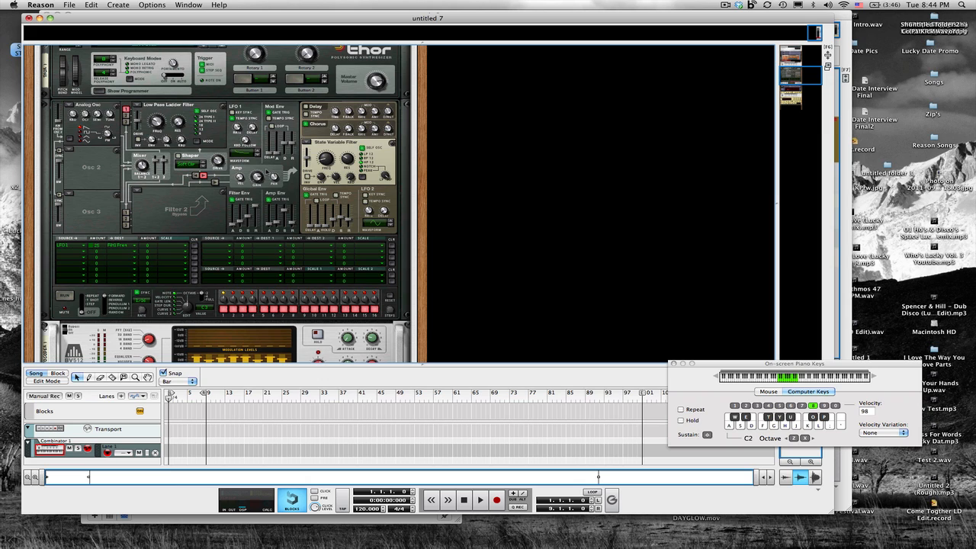